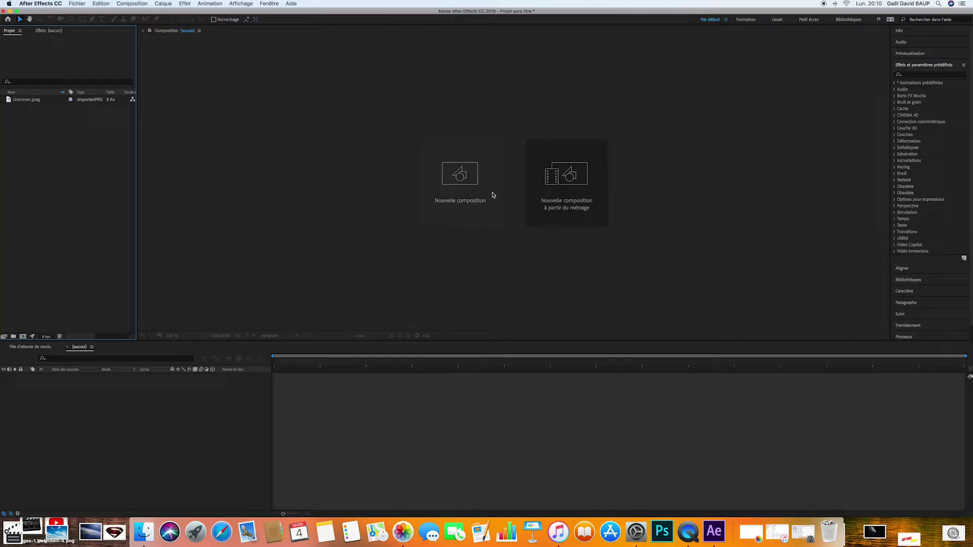
Create a 1920×1080 composition and view it at 100%.
left_click(489, 193)
left_click(435, 217)
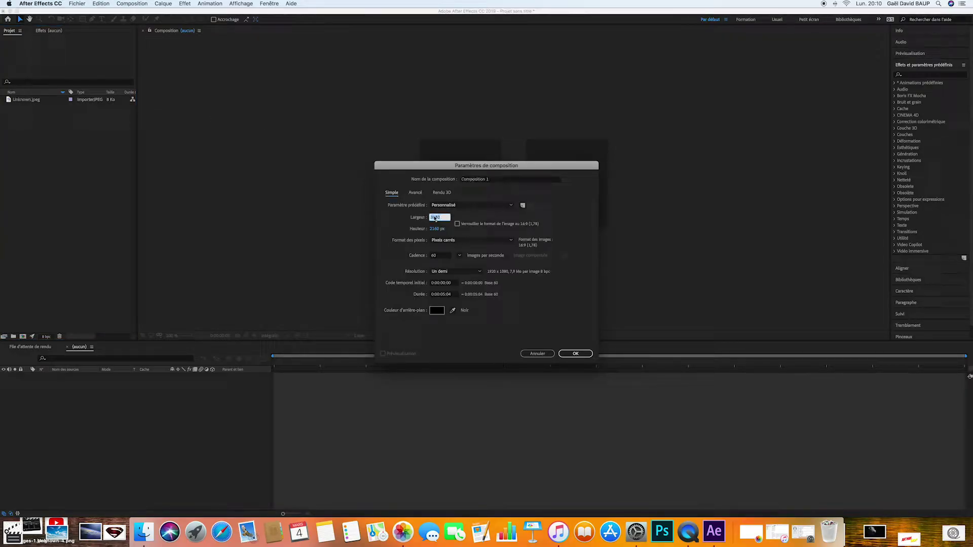
type("1920")
key("Tab")
type("1080")
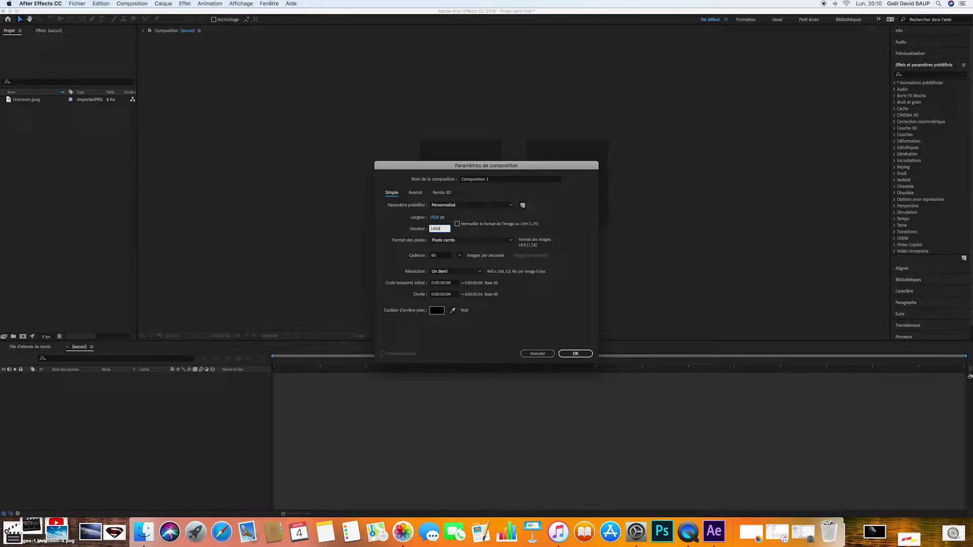
left_click(435, 256)
left_click(575, 353)
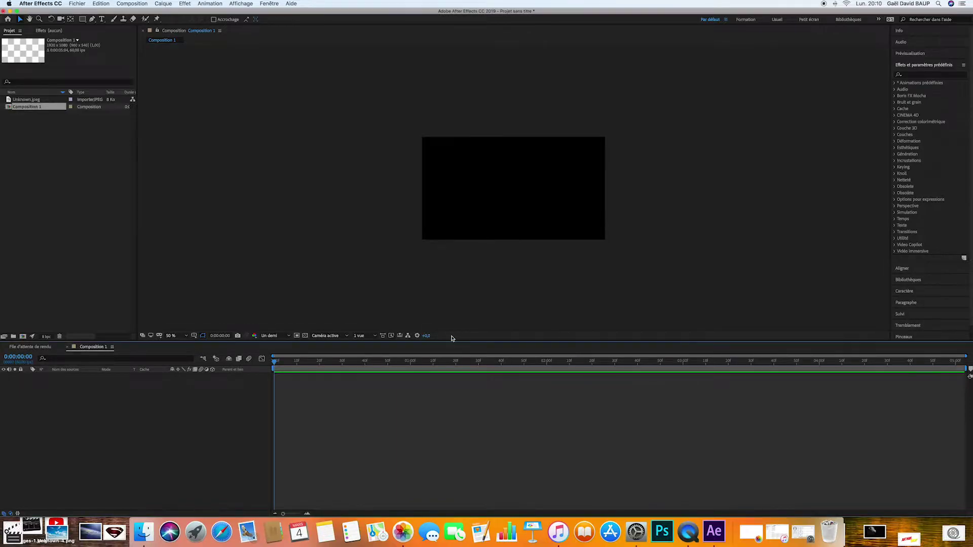
key("slash")
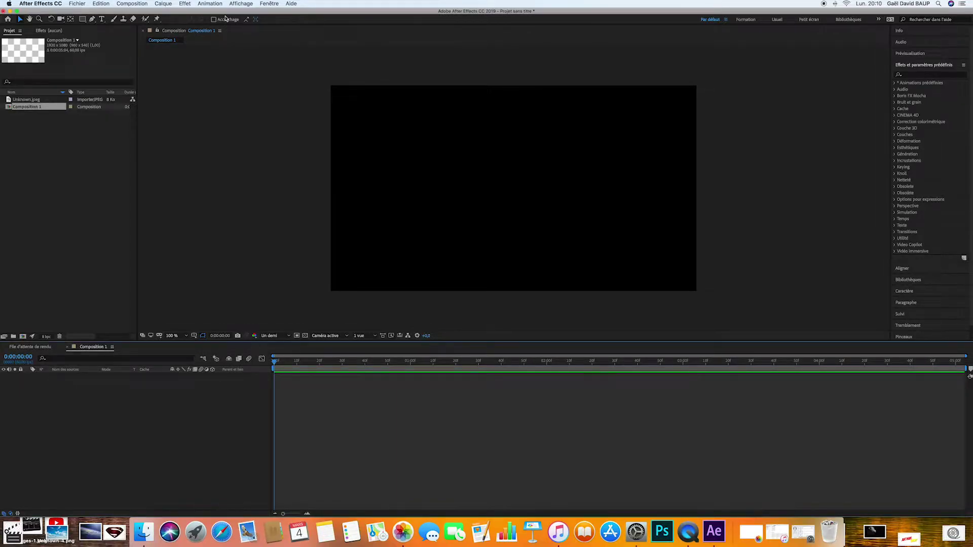
Start a new solid named fractal with a dark navy colour.
left_click(163, 3)
mouse_move(172, 14)
left_click(284, 24)
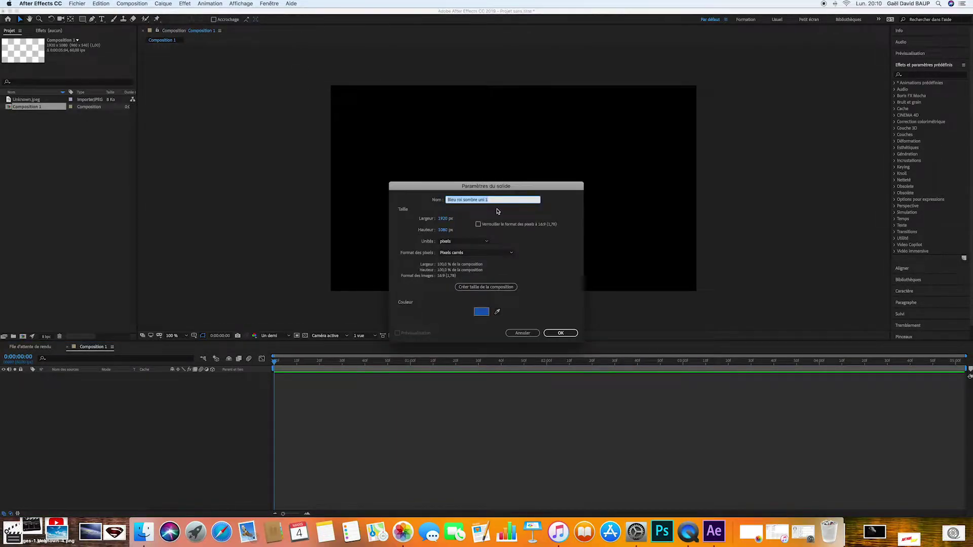
key("BackSpace")
type("fractal")
left_click(482, 312)
left_click(409, 304)
left_click(560, 220)
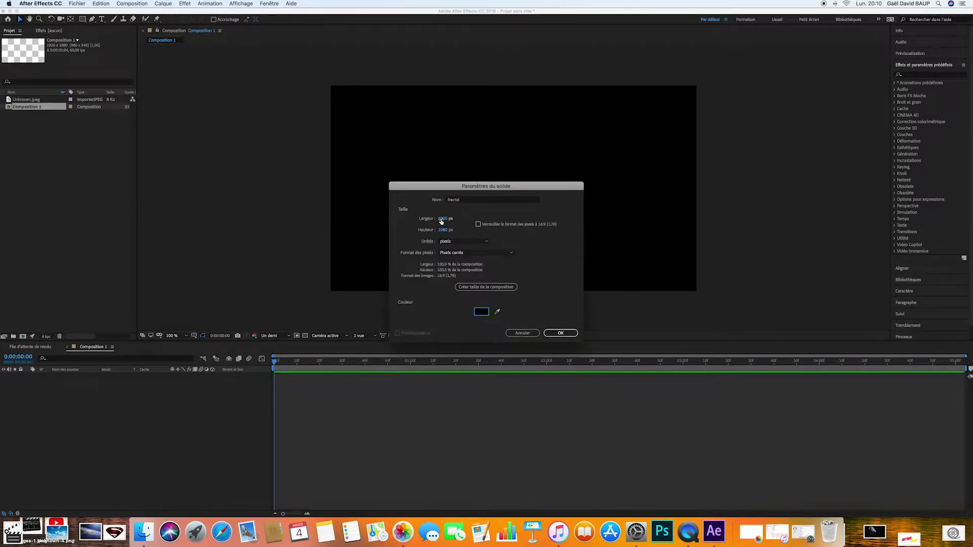
Size the fractal solid to 2000 × 2000 px and create it.
left_click(442, 219)
type("2000")
left_click(445, 232)
type("2000")
left_click(547, 318)
left_click(561, 333)
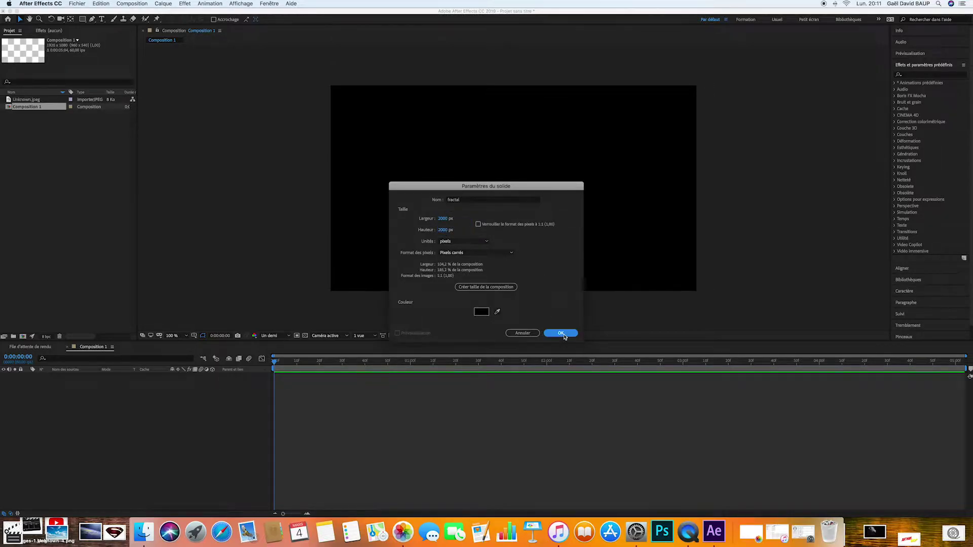
Precompose the fractal layer into a comp named texture and open it.
right_click(90, 379)
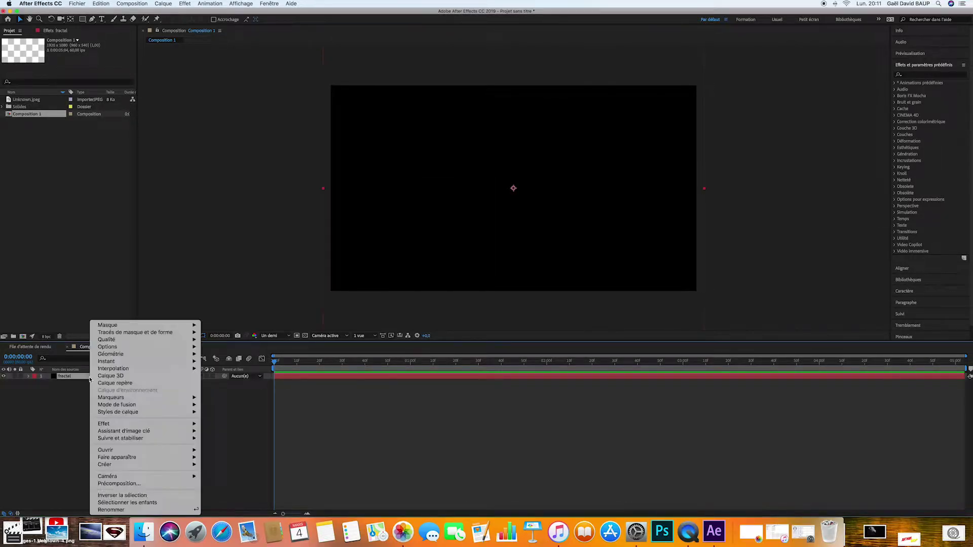
left_click(119, 484)
key("BackSpace")
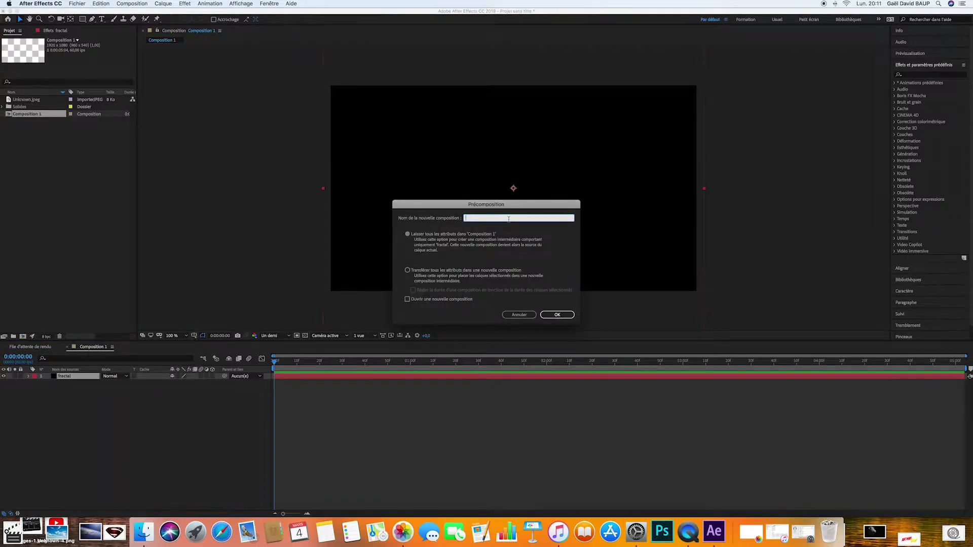
type("texture")
left_click(570, 312)
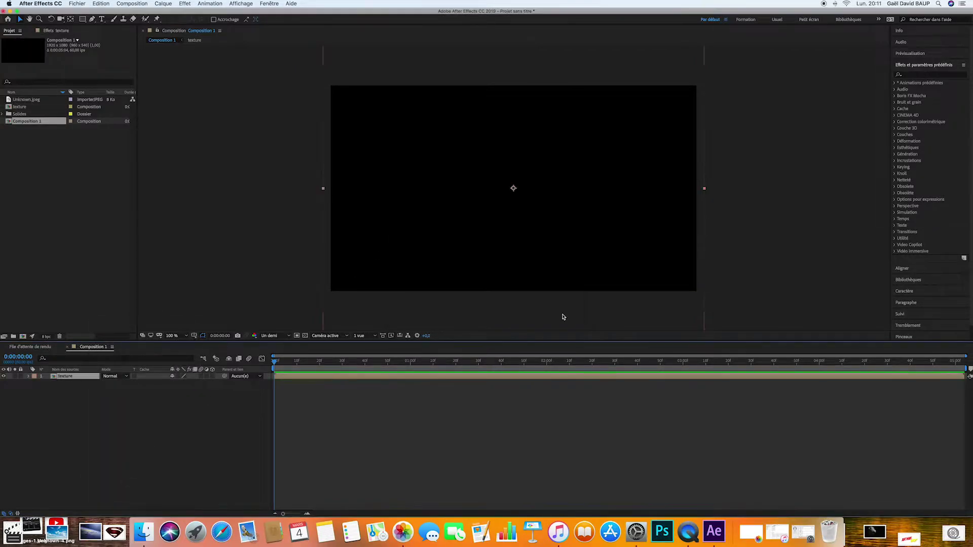
double_click(341, 376)
Apply Fractal Noise set to Dynamique, contrast 117, inverted.
left_click(927, 75)
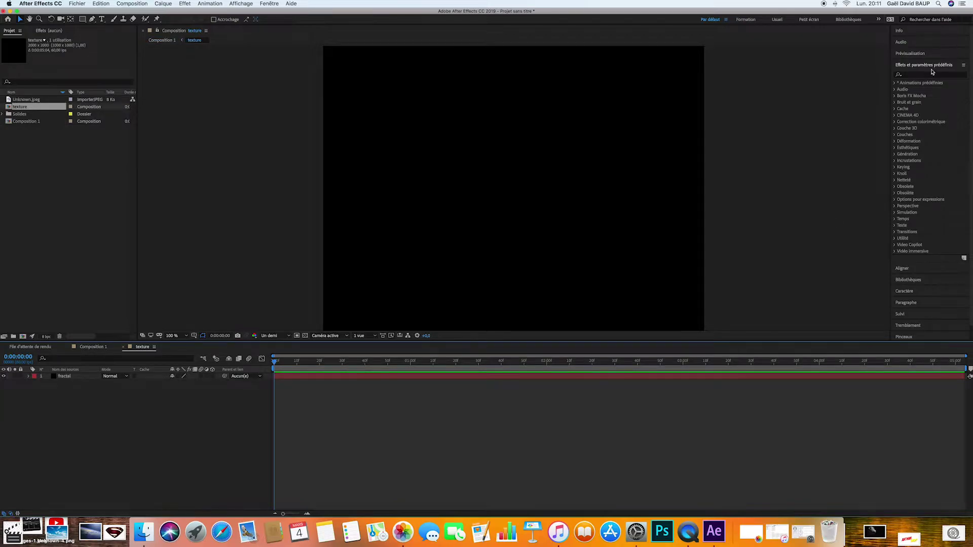
type("fractal")
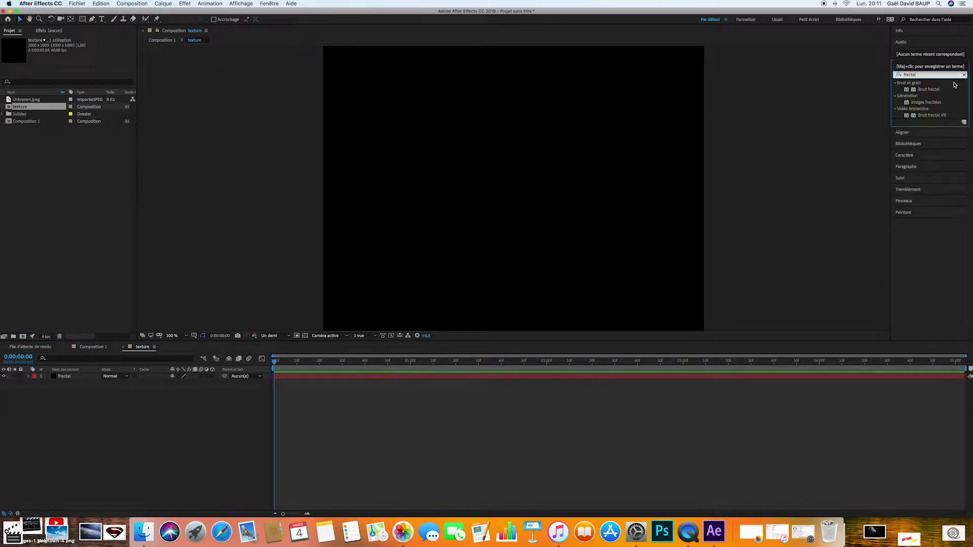
left_click_drag(933, 89, 602, 377)
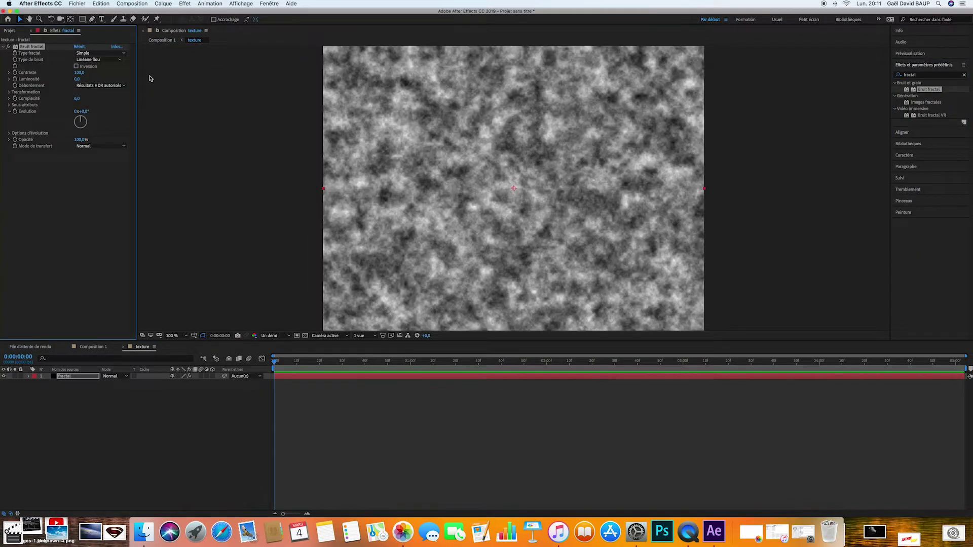
left_click(102, 53)
left_click(104, 99)
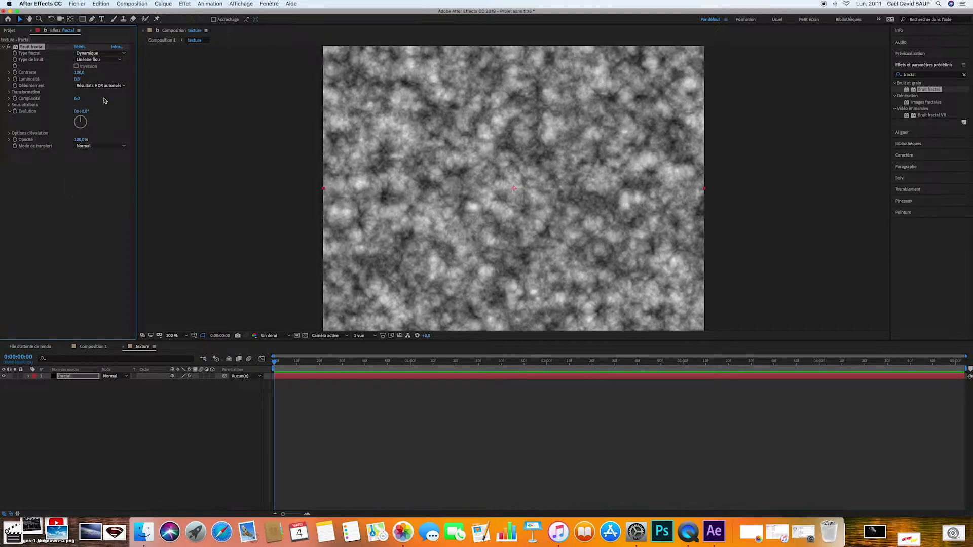
left_click_drag(78, 73, 76, 79)
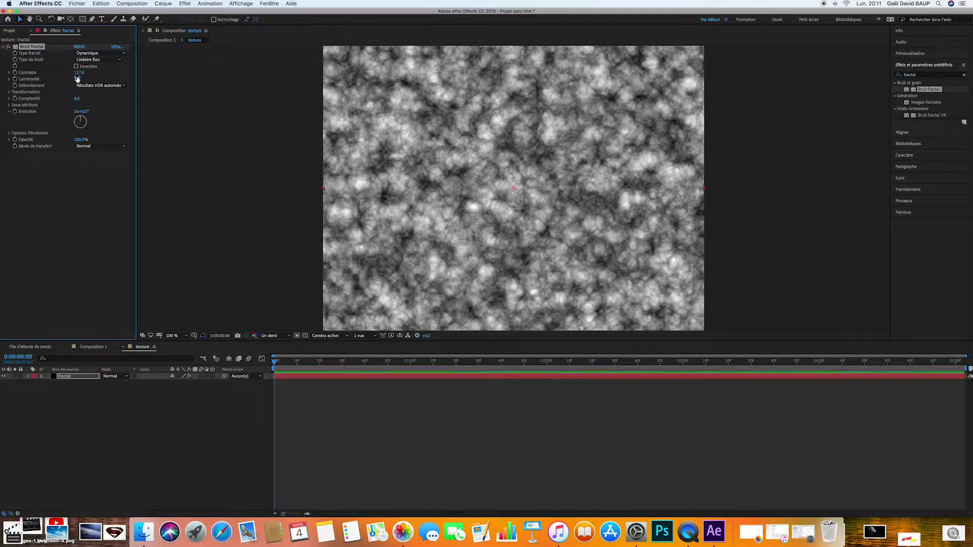
left_click(76, 66)
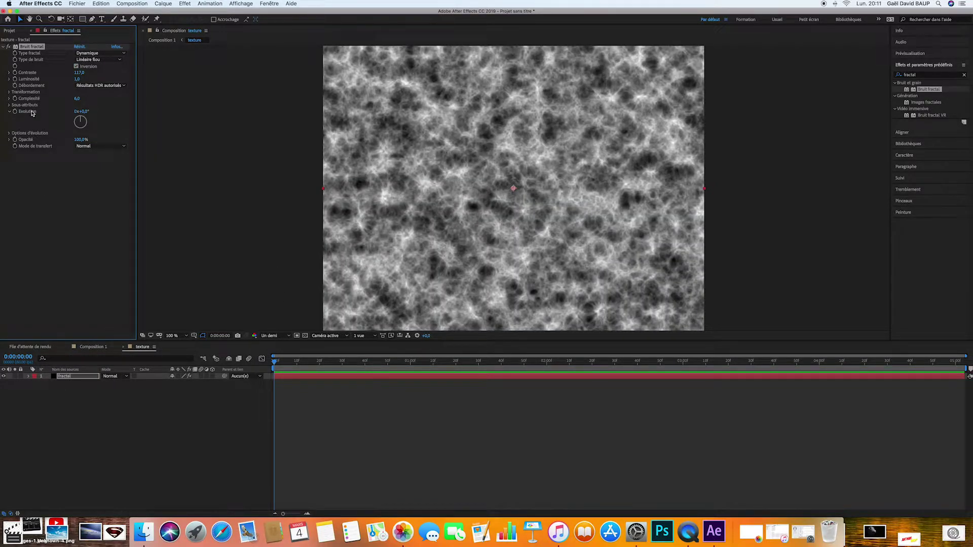
Drive the fractal noise Evolution with the expression time*200 and preview it.
left_click(15, 111, "alt")
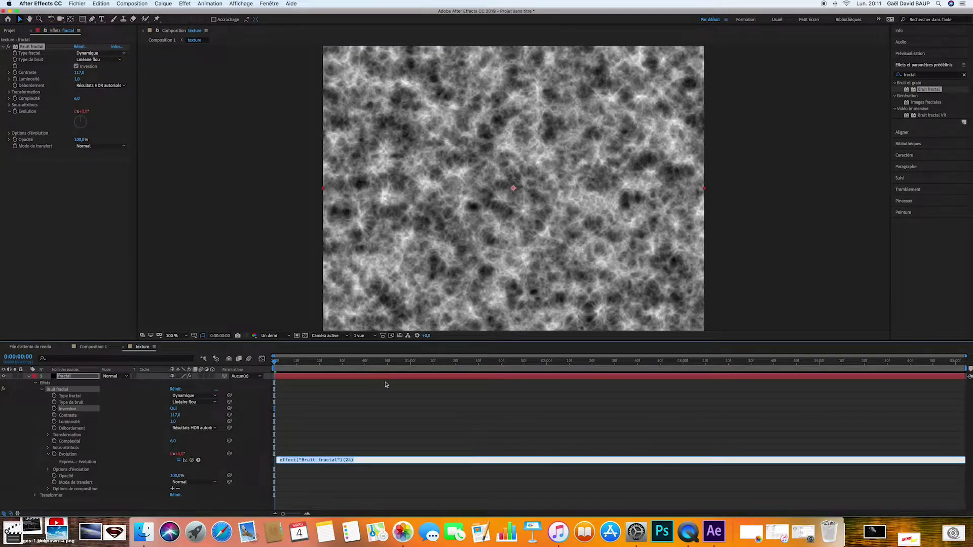
type("time*")
type("200")
left_click(377, 484)
key("space")
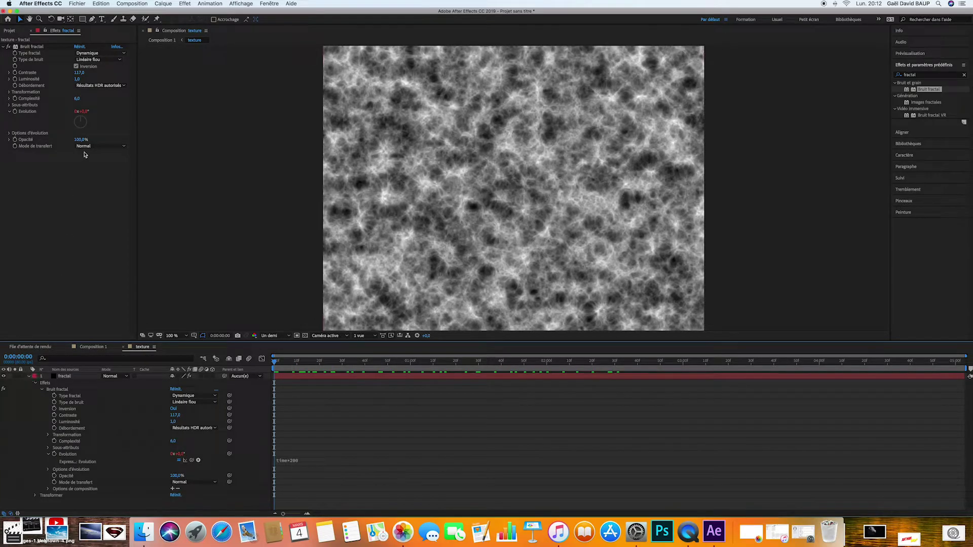
left_click(8, 111)
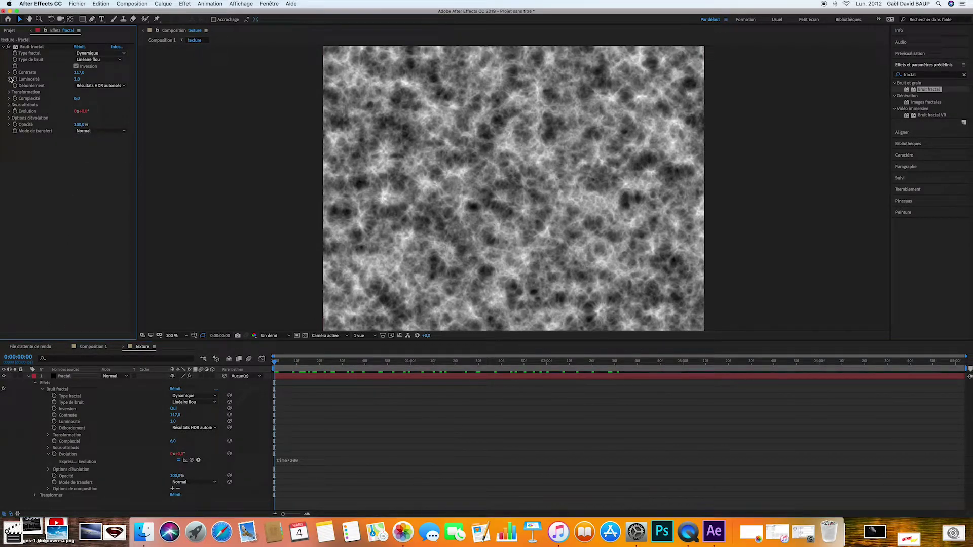
Shrink the noise scale to 70, preview, and return to Composition 1.
left_click(9, 92)
left_click(16, 111)
left_click_drag(79, 112, 72, 114)
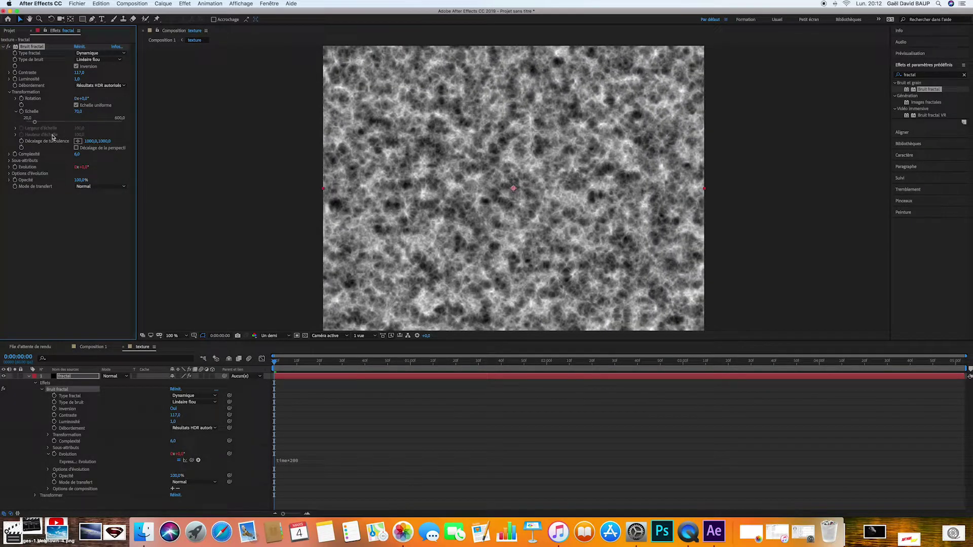
key("space")
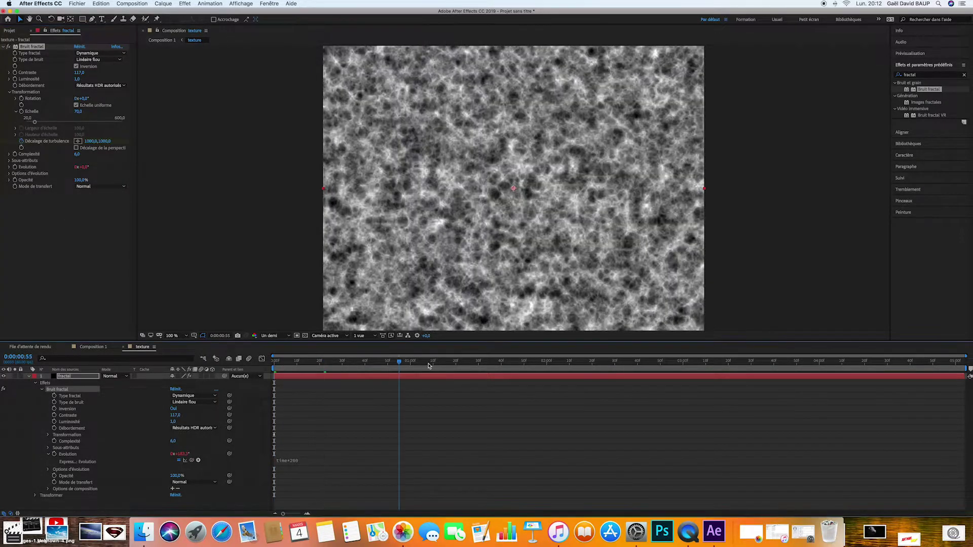
left_click_drag(103, 142, 813, 214)
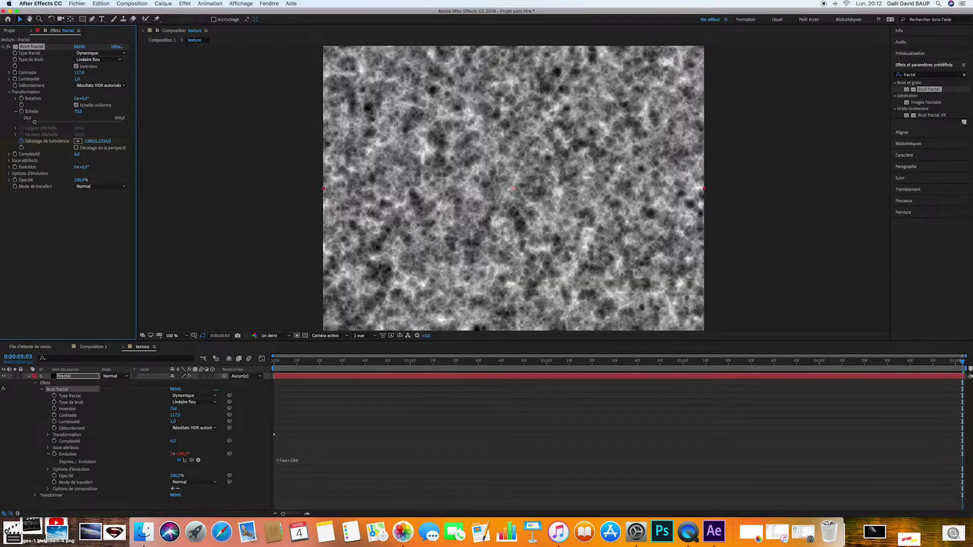
key("super+z")
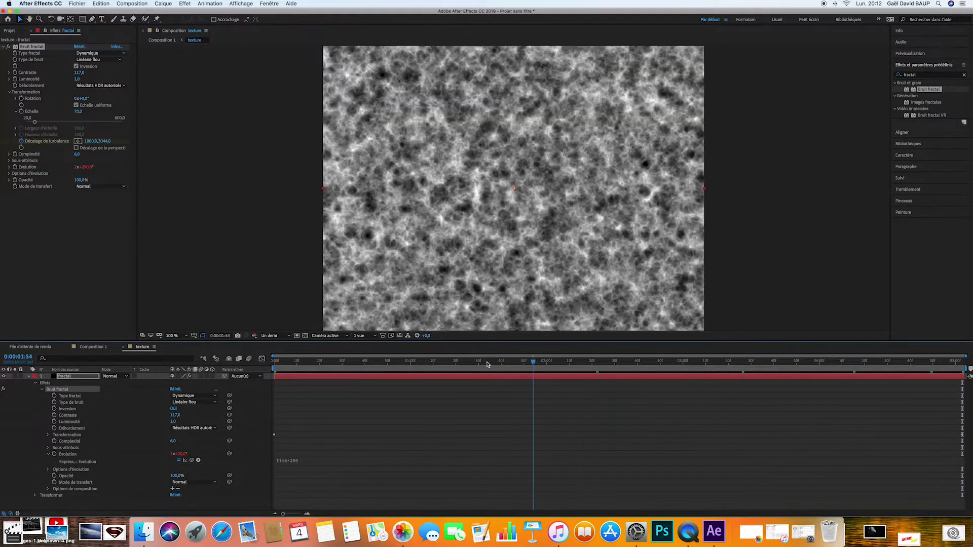
key("space")
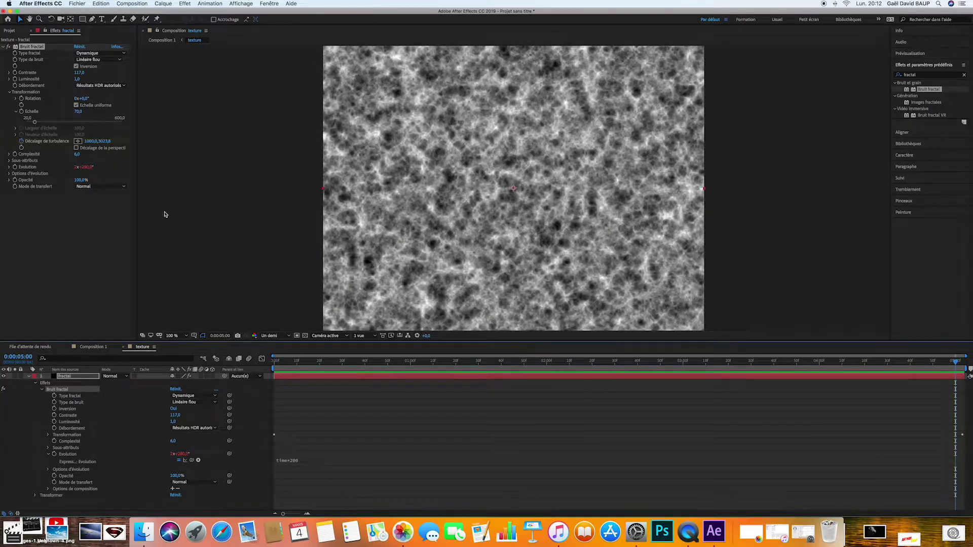
left_click(95, 347)
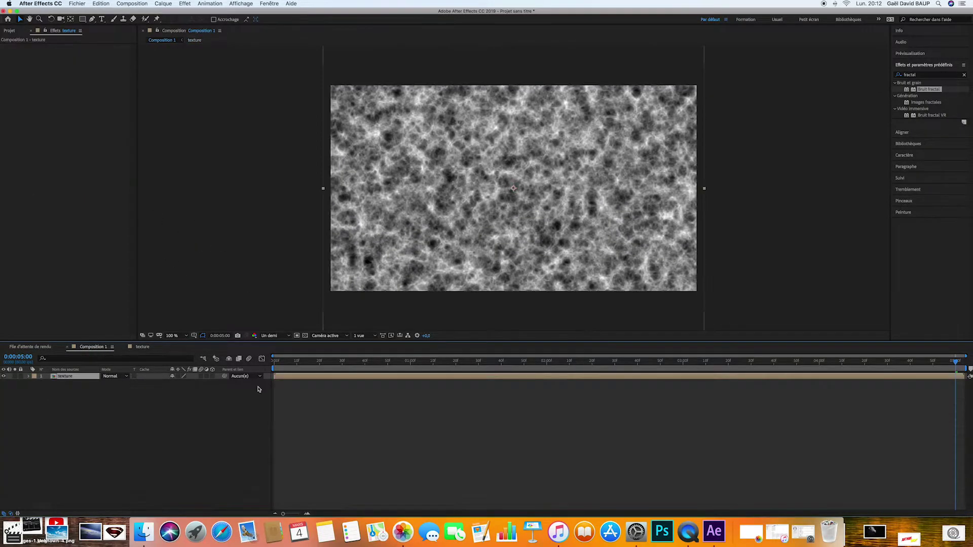
Make the texture layer 3D, tilt it flat as a floor, widen it and push it back.
left_click(212, 377)
left_click(51, 19)
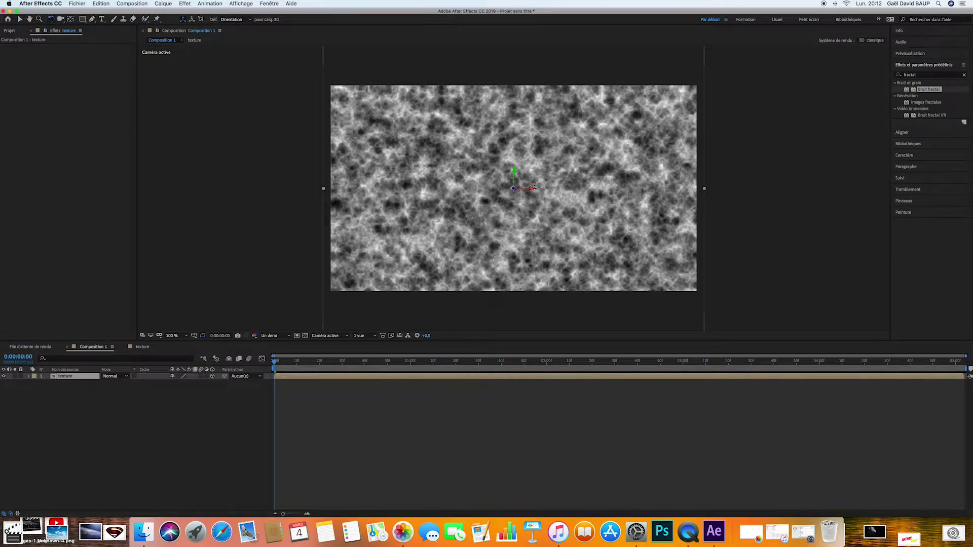
mouse_move(536, 188)
left_mouse_down()
mouse_move(527, 175)
mouse_move(514, 241)
mouse_move(520, 394)
left_mouse_up()
key("v")
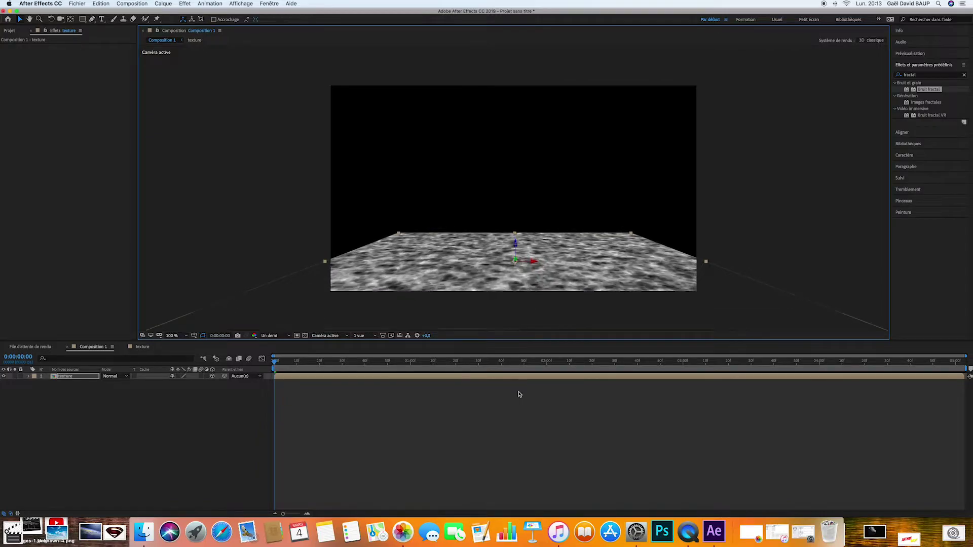
left_click_drag(706, 262, 748, 259)
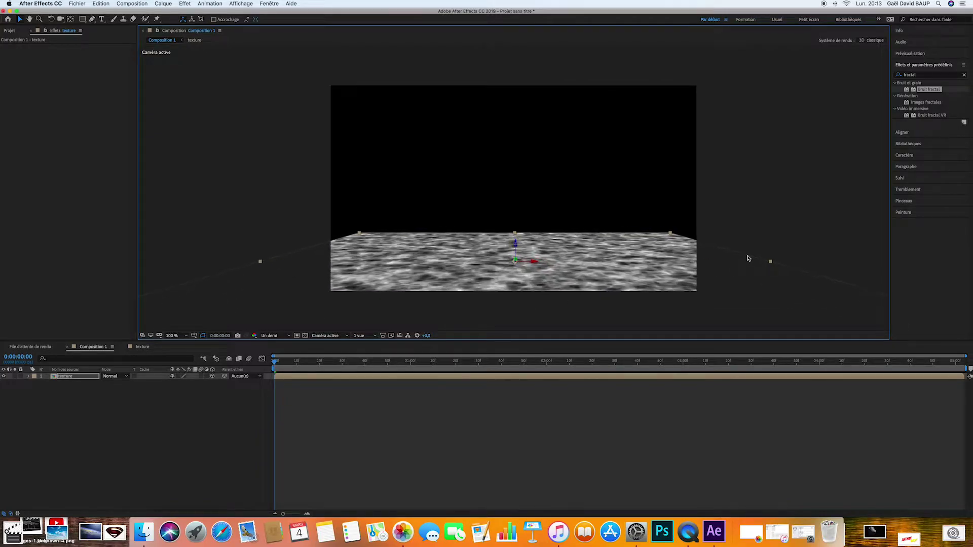
left_click_drag(517, 242, 516, 235)
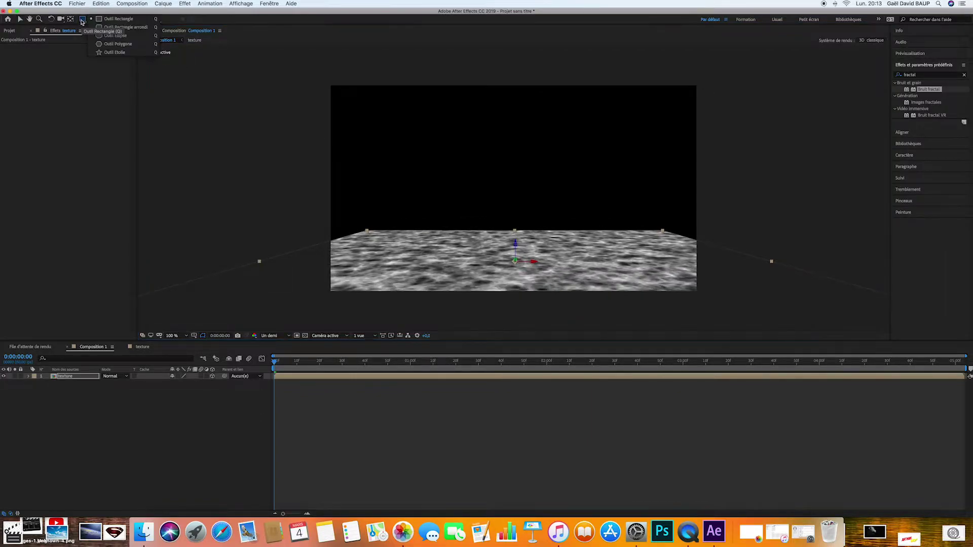
Add a fitted ellipse mask to the floor with −192 px expansion and 388 px feather.
left_click_drag(83, 19, 104, 35)
double_click(82, 19)
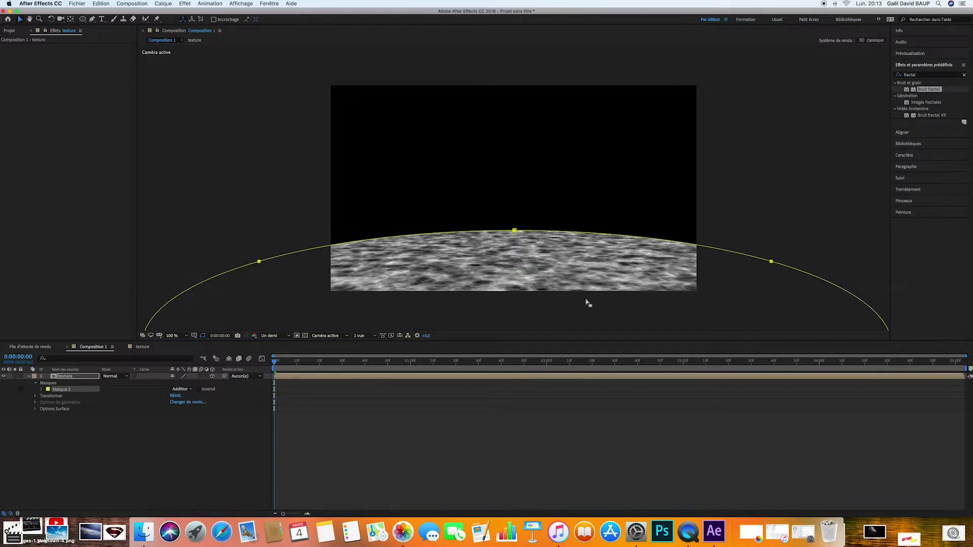
left_click(42, 389)
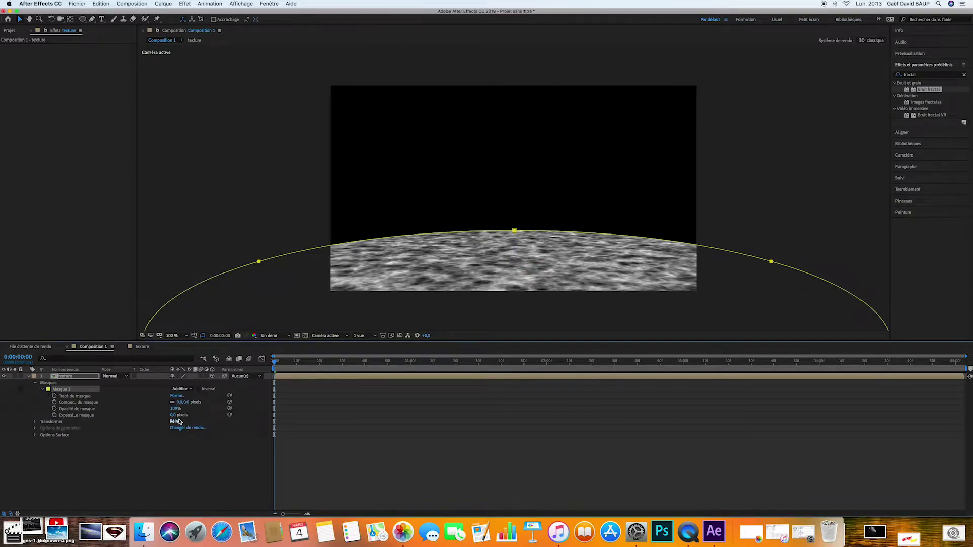
left_click_drag(177, 415, 100, 416)
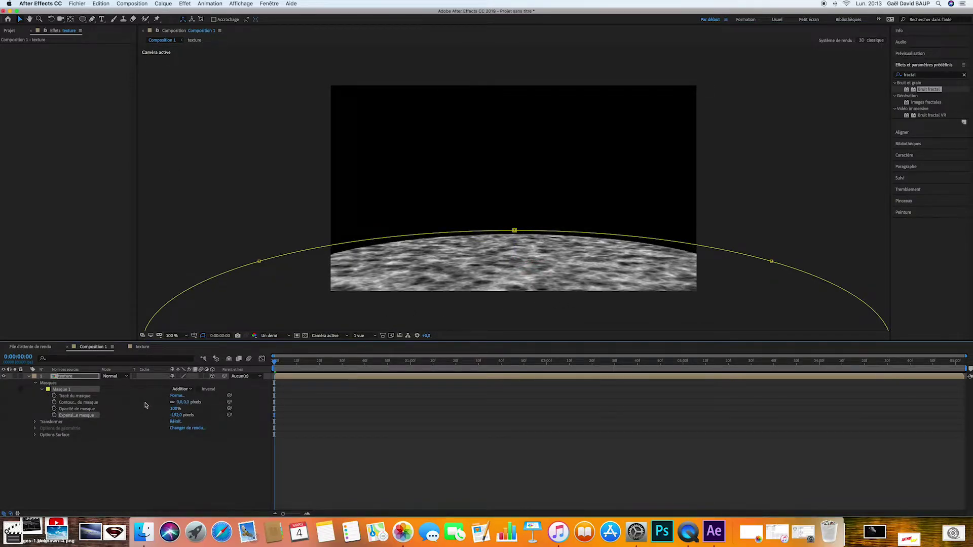
mouse_move(181, 402)
left_mouse_down()
mouse_move(366, 404)
mouse_move(338, 435)
left_mouse_up()
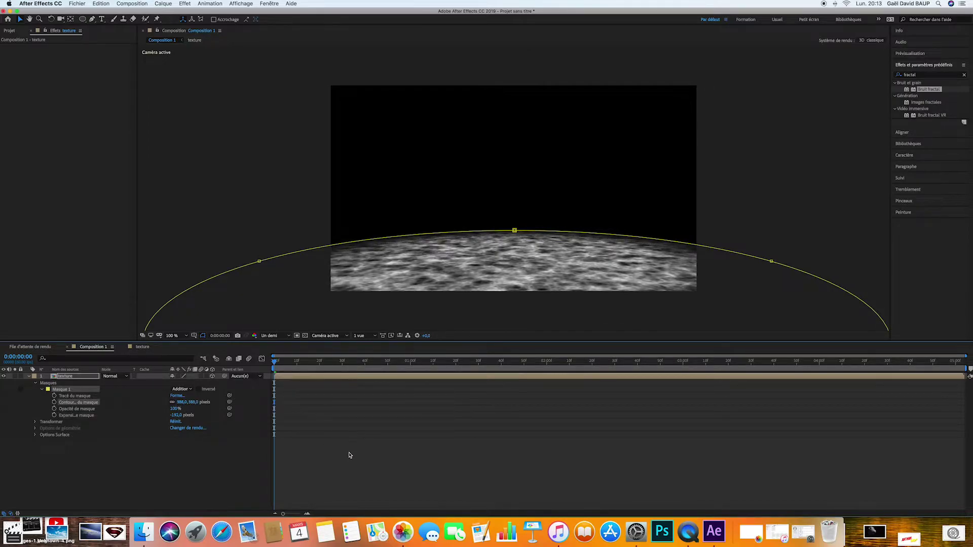
left_click(349, 455)
left_click(374, 380)
key("comma")
key("comma")
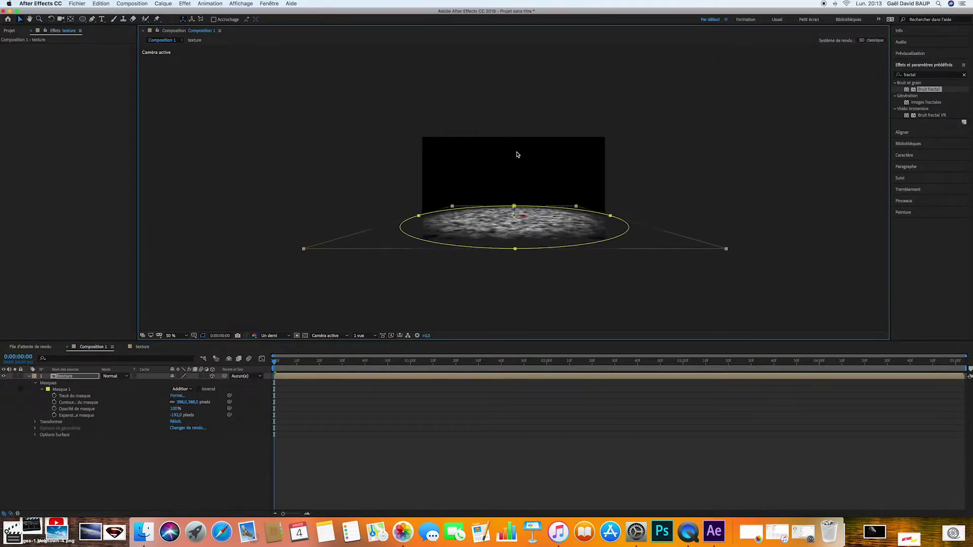
key("period")
key("period")
left_click(529, 451)
key("space")
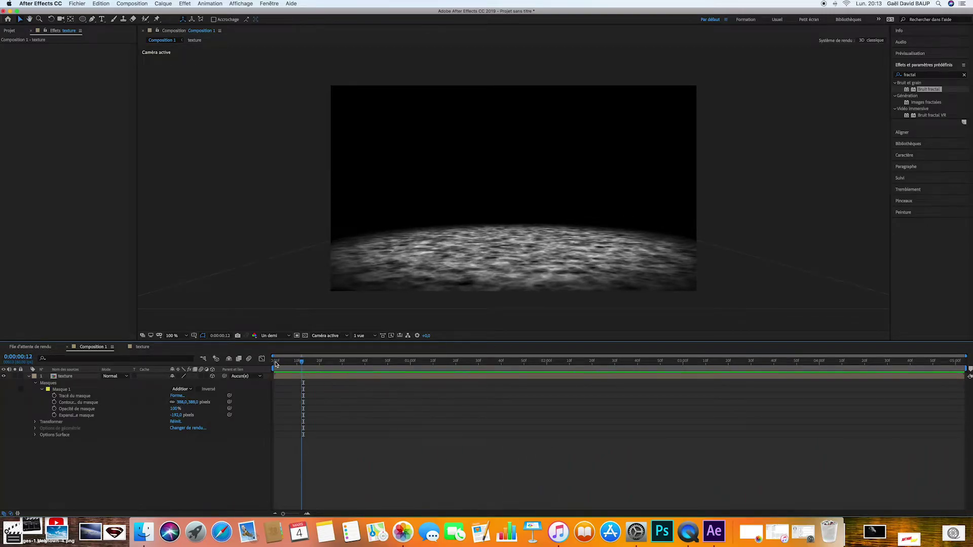
Start a composition-sized new solid above the texture layer.
left_click(27, 376)
left_click(28, 376)
left_click(65, 376)
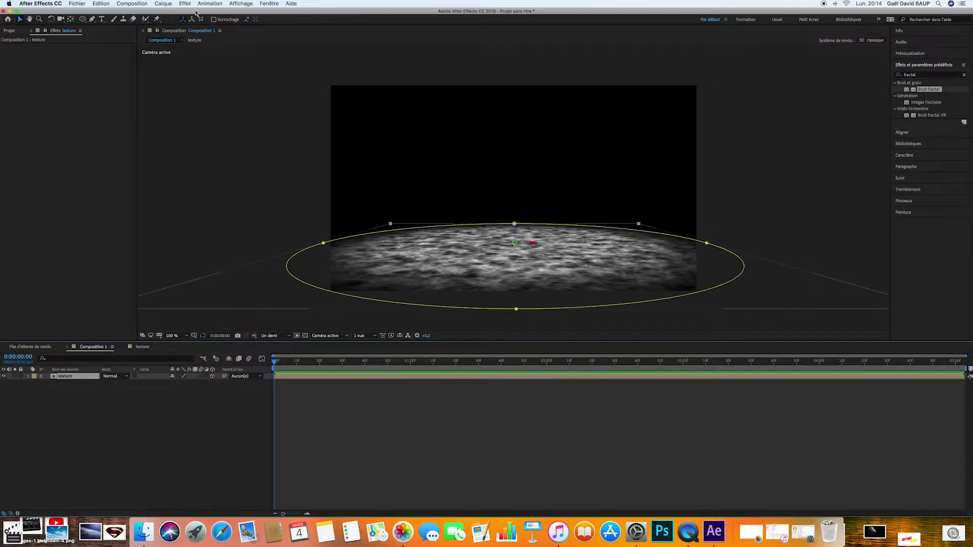
left_click(163, 4)
mouse_move(169, 13)
left_click(302, 23)
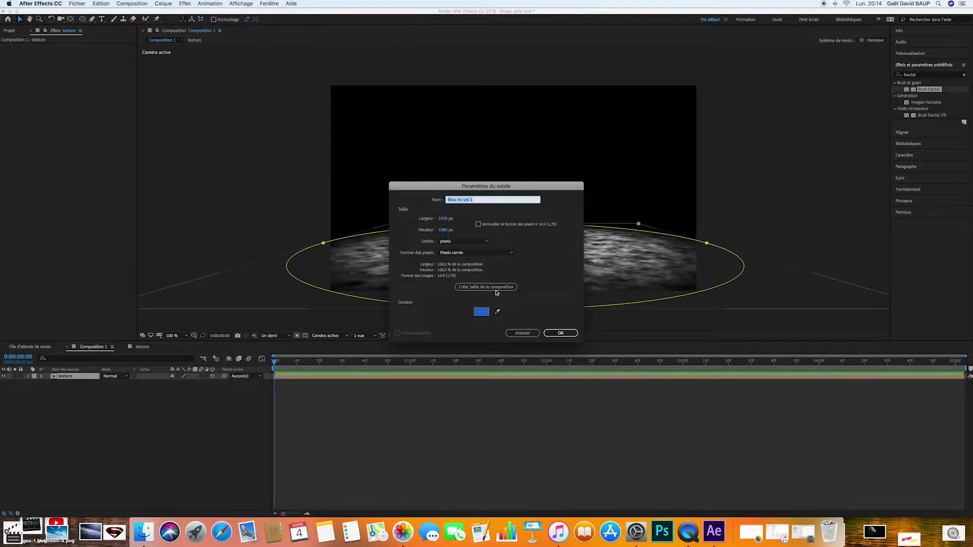
left_click(472, 287)
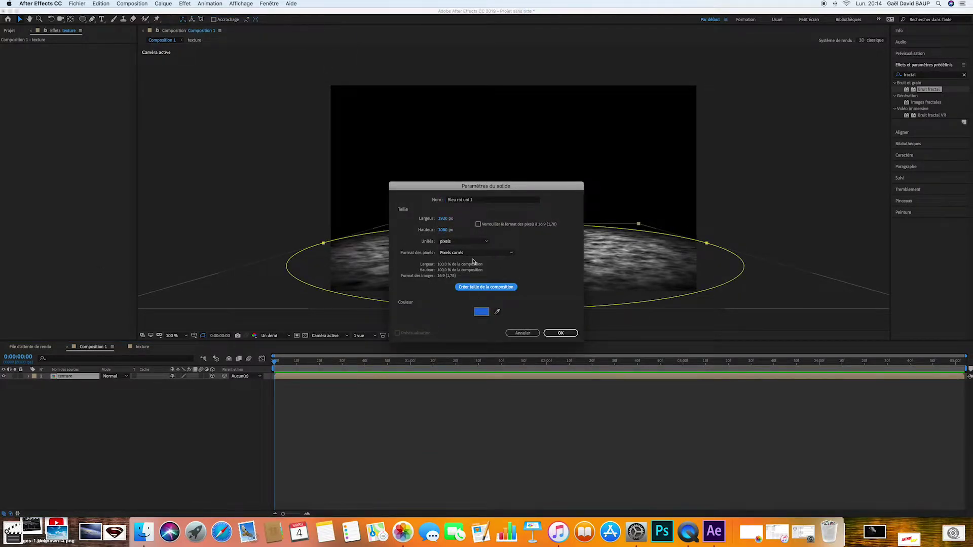
Name the solid eau, colour it blue 1F52B9 and create it.
left_click(481, 200)
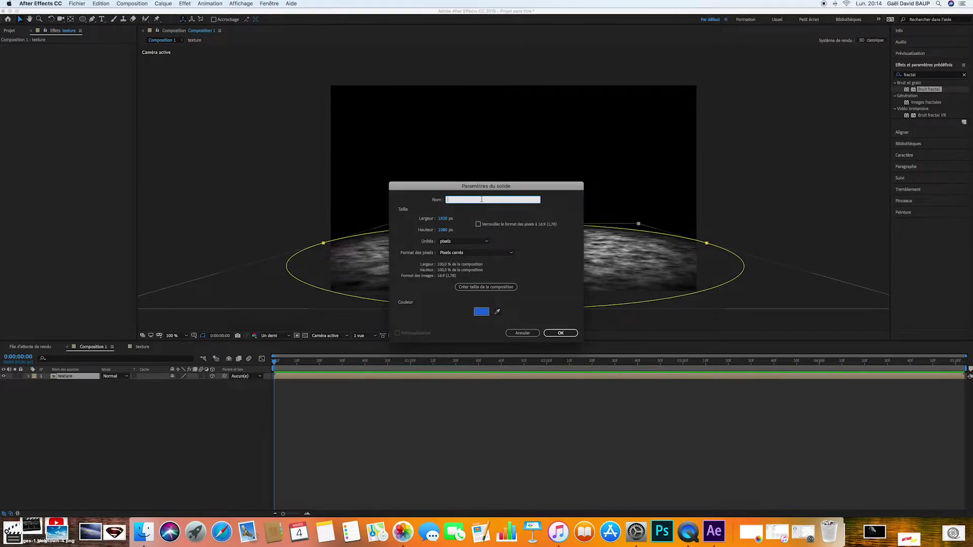
type("elec")
left_click(481, 312)
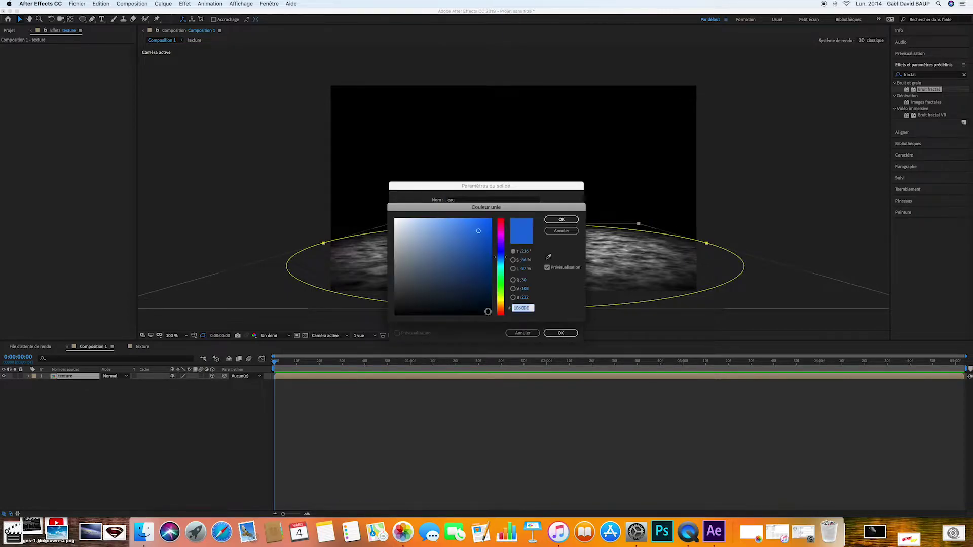
left_click_drag(502, 260, 475, 246)
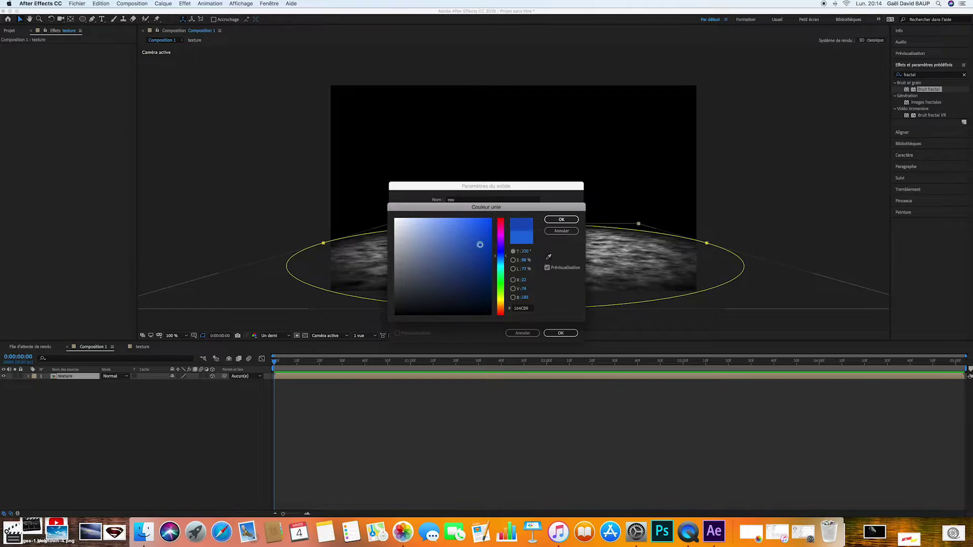
left_click(561, 219)
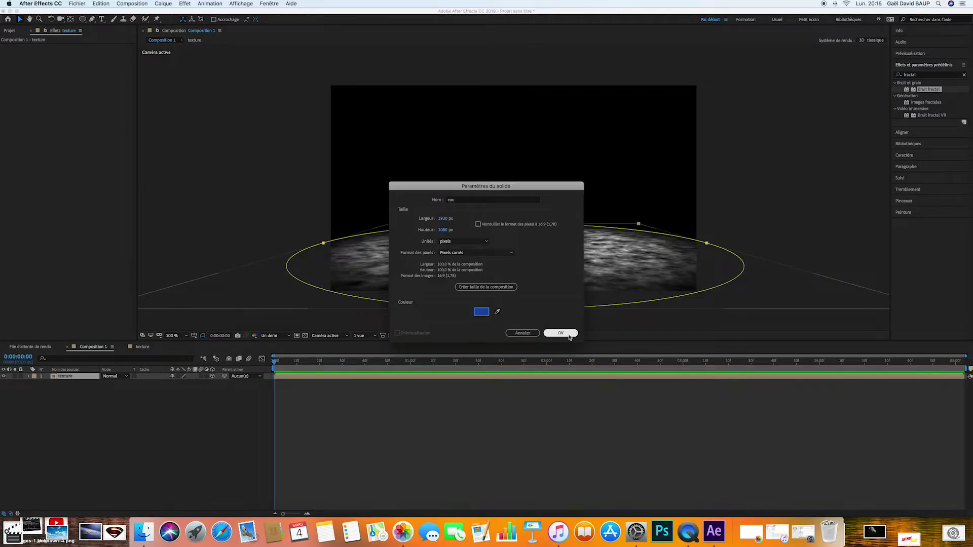
left_click(561, 333)
left_click(126, 376)
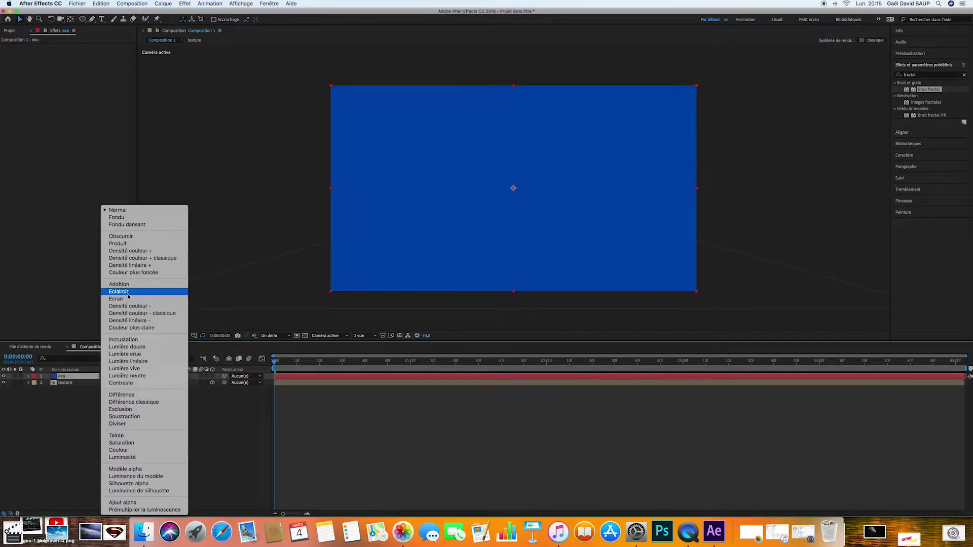
Set the eau layer's blend mode to Lumière douce and preview.
left_click(131, 347)
key("space")
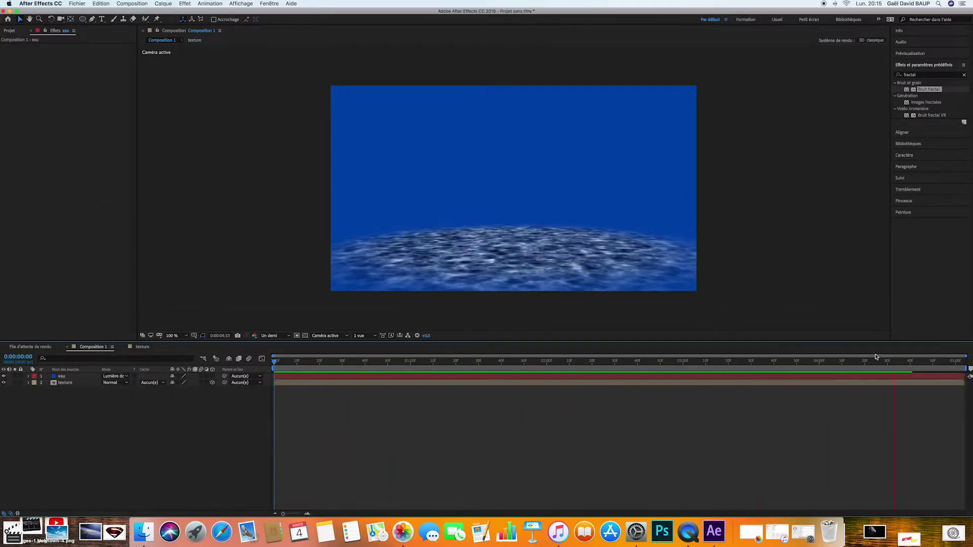
key("space")
Duplicate the texture layer, move it to the top and raise it overhead as a ceiling.
left_click(76, 383)
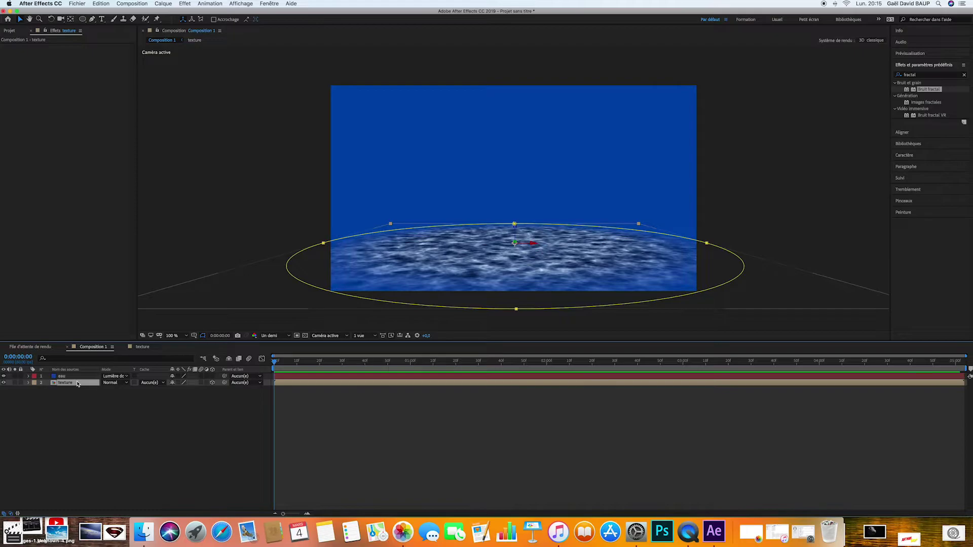
key("ctrl+d")
left_click_drag(79, 384, 79, 375)
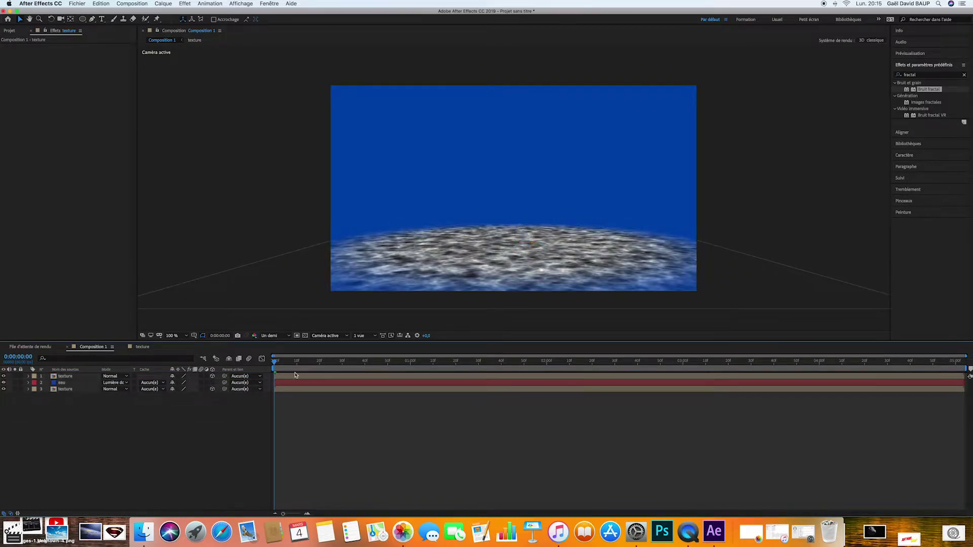
mouse_move(538, 227)
left_mouse_down()
mouse_move(513, 50)
mouse_move(512, 71)
left_mouse_up()
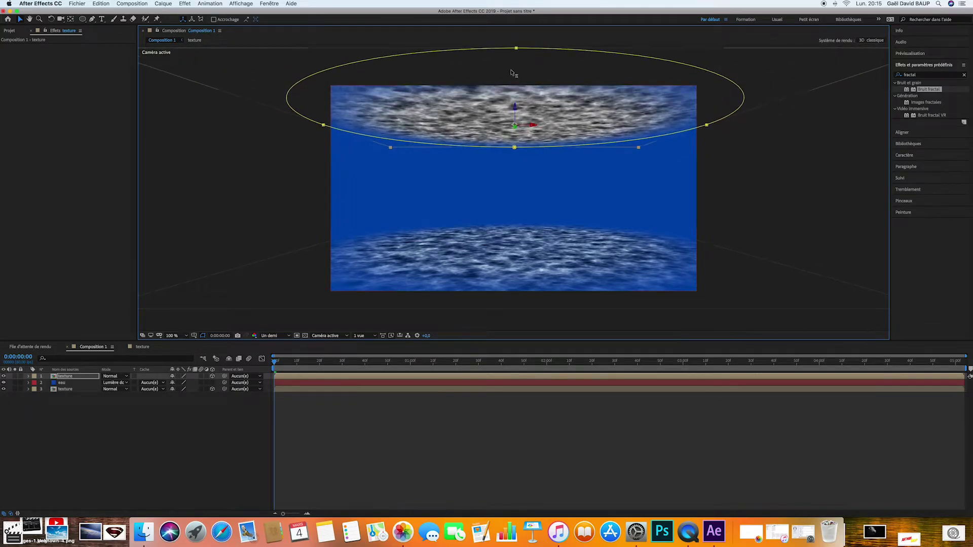
left_click_drag(516, 125, 511, 194)
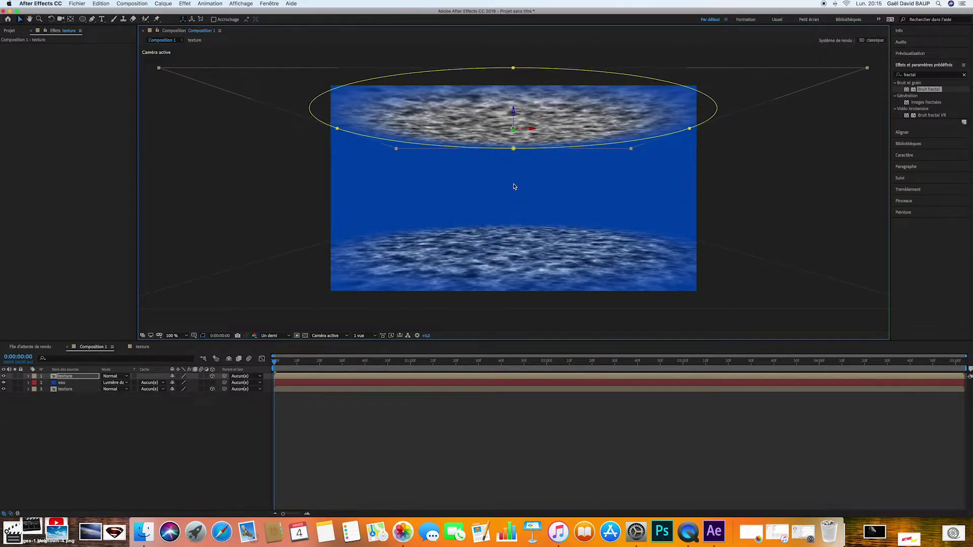
left_click(740, 150)
left_click(329, 379)
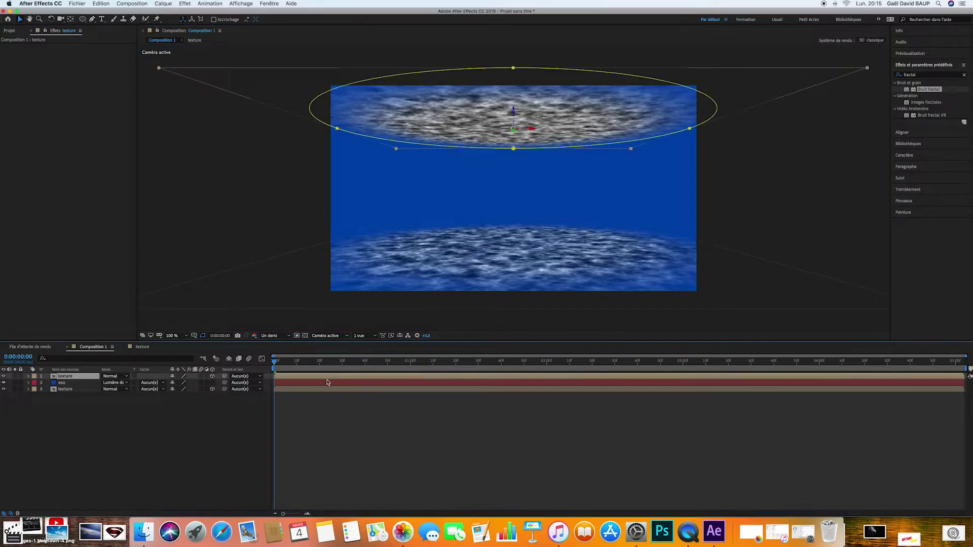
left_click(337, 441)
key("space")
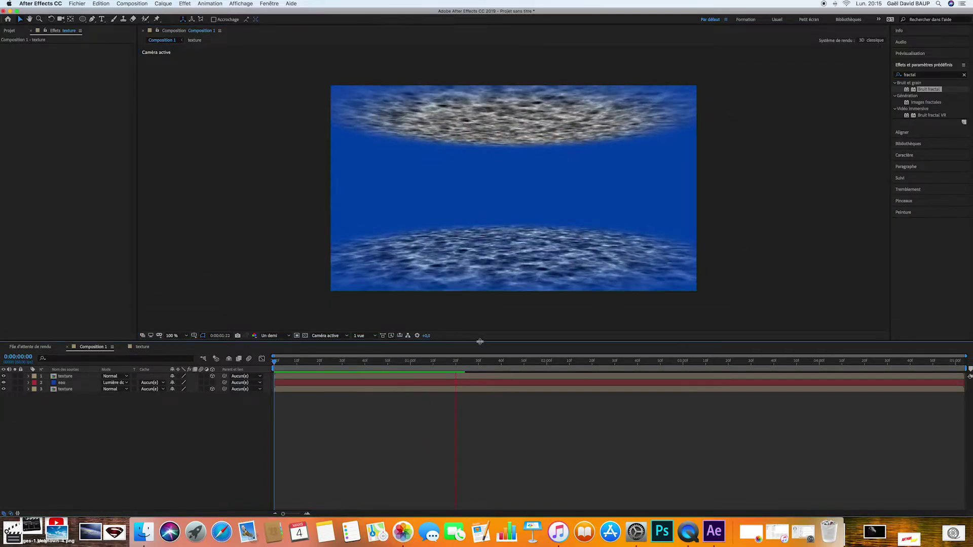
key("space")
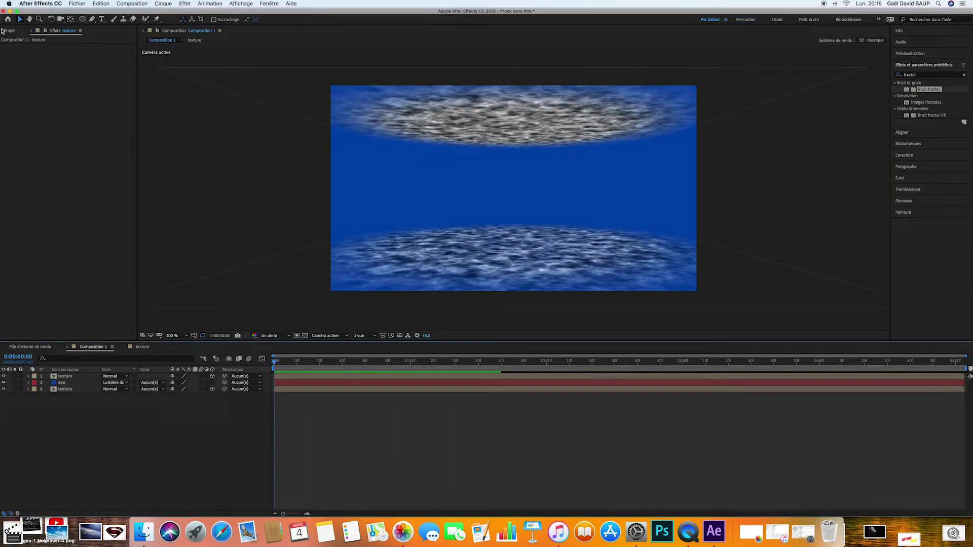
Add Unknown.jpeg as a 3D layer, push it far back and enlarge it across the top.
left_click(8, 31)
left_click_drag(29, 99, 79, 380)
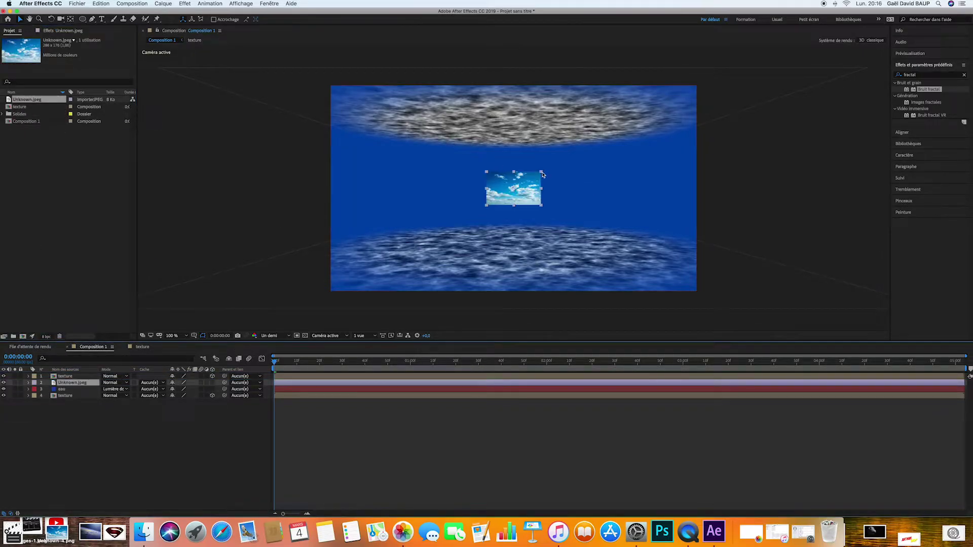
left_click_drag(542, 172, 723, 78)
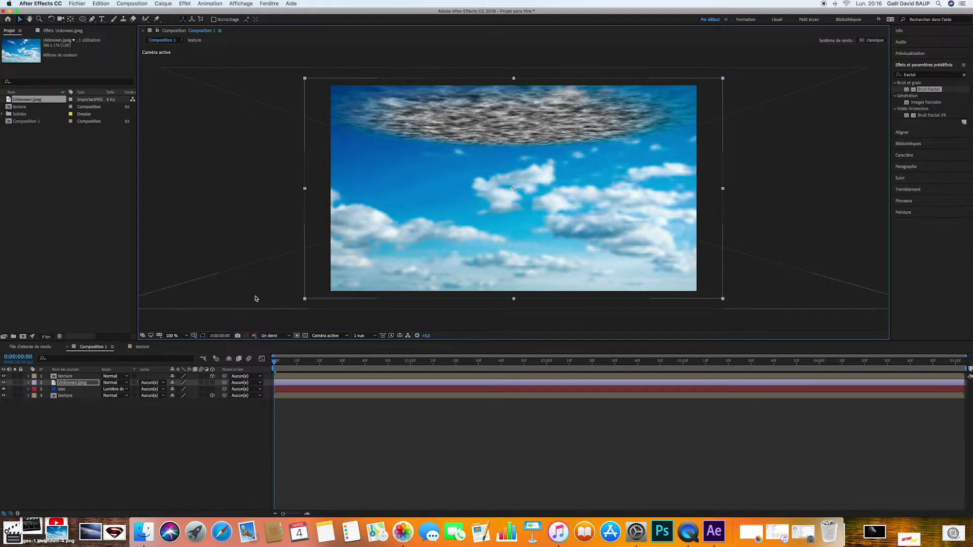
left_click(212, 383)
left_click_drag(515, 189, 359, 201)
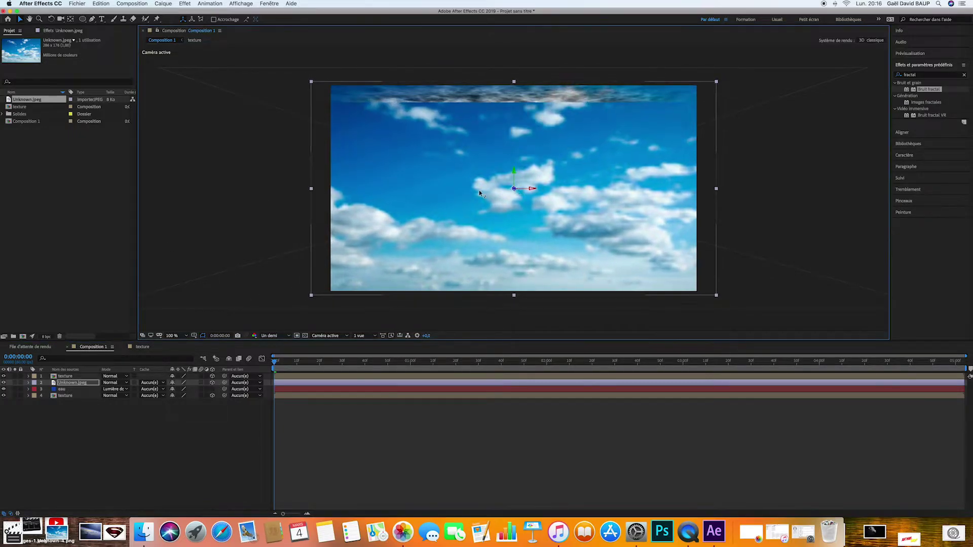
left_click_drag(515, 190, 387, 213)
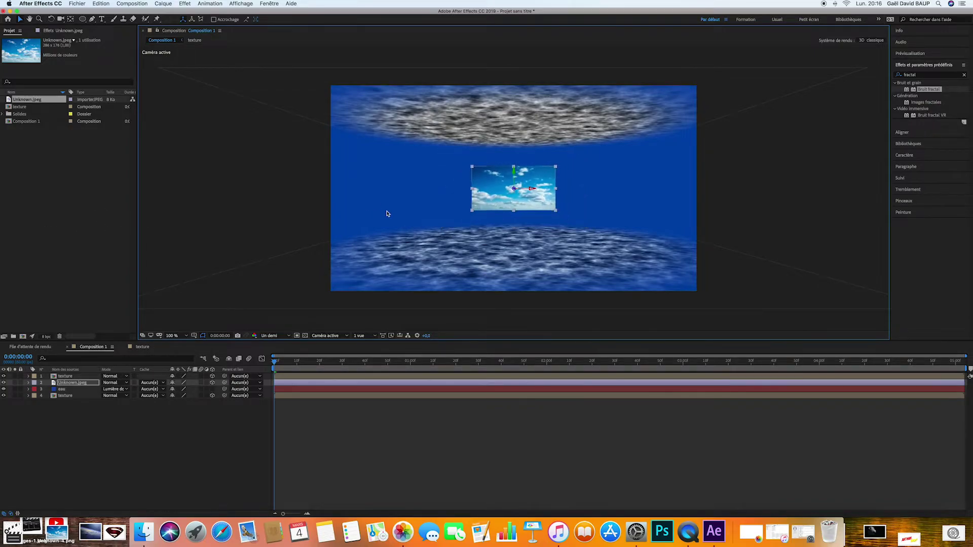
left_click_drag(515, 190, 29, 207)
left_click_drag(506, 191, 3, 217)
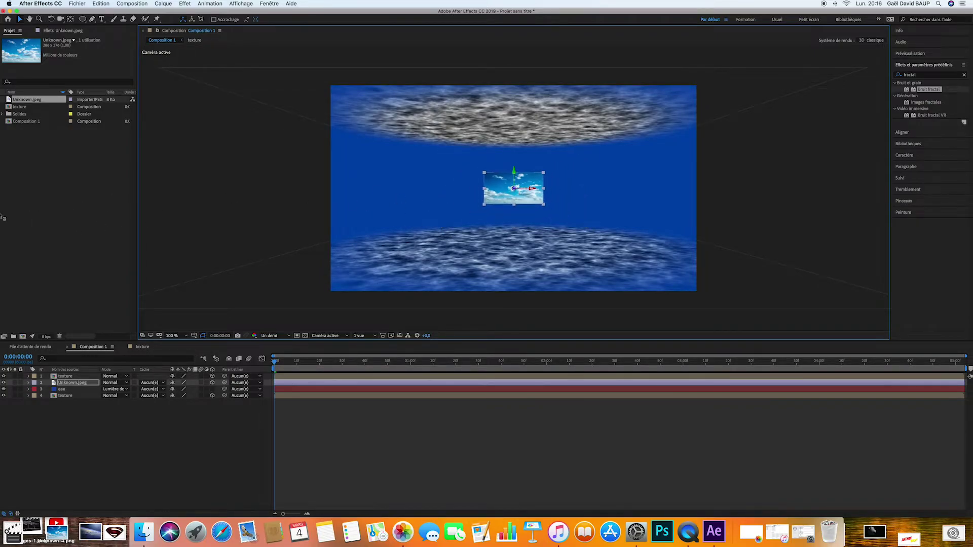
left_click_drag(517, 189, 37, 196)
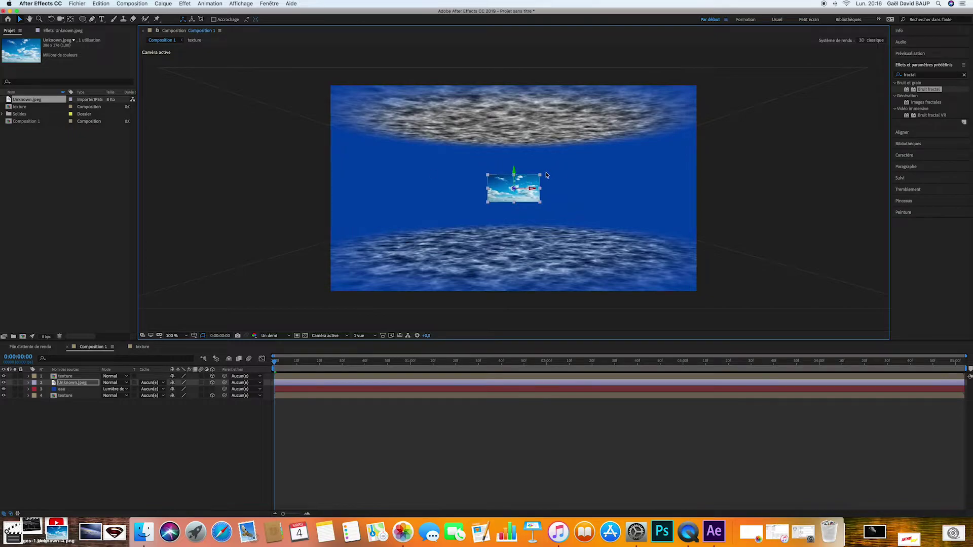
mouse_move(546, 175)
left_mouse_down()
mouse_move(611, 133)
mouse_move(626, 247)
left_mouse_up()
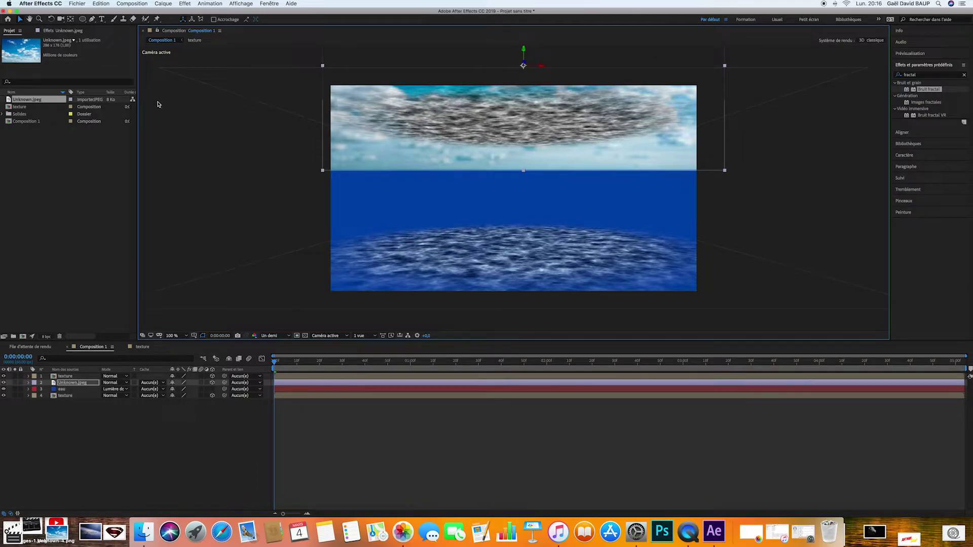
Add a new camera with default settings.
left_click(164, 2)
mouse_move(213, 12)
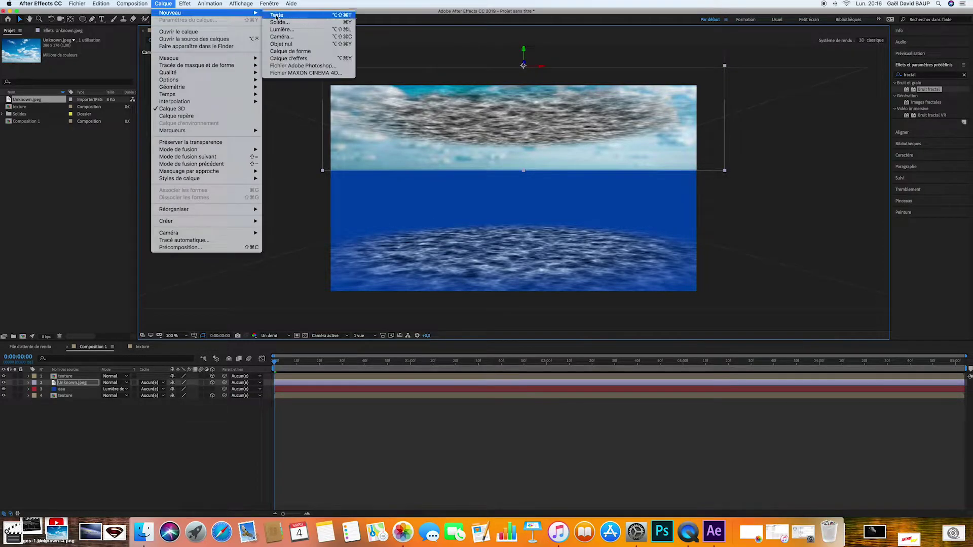
left_click(283, 37)
left_click(603, 348)
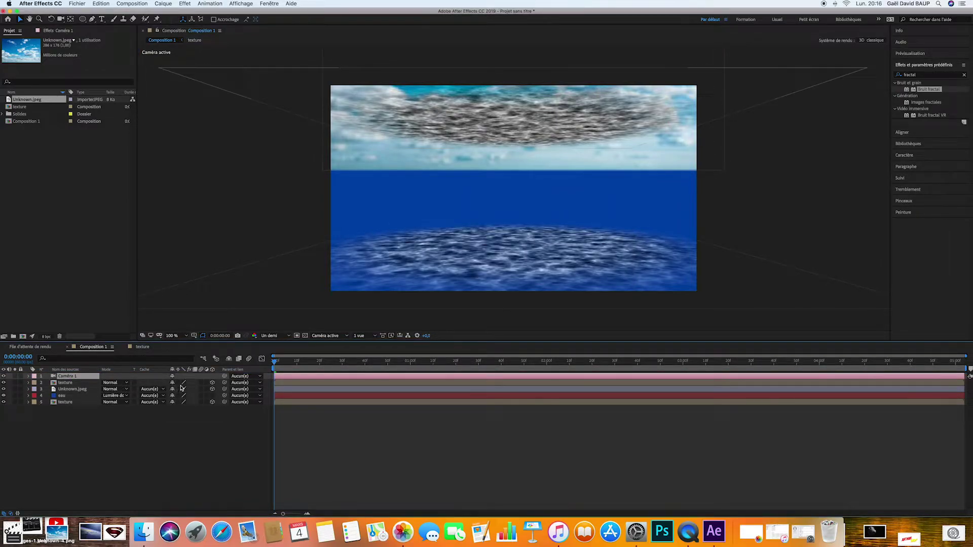
Precompose the sky image and texture layers and enable Collapse Transformations on both.
left_click(66, 390)
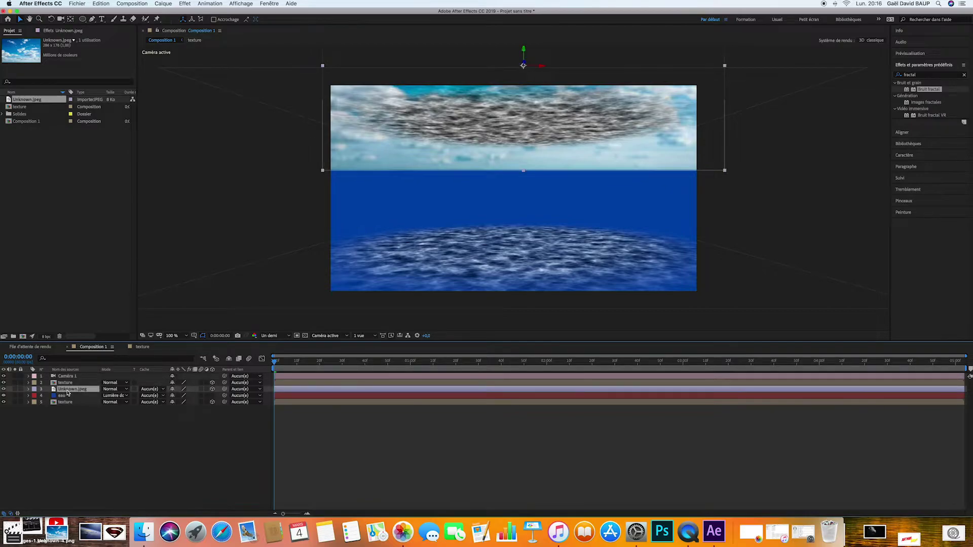
right_click(67, 393)
left_click(89, 484)
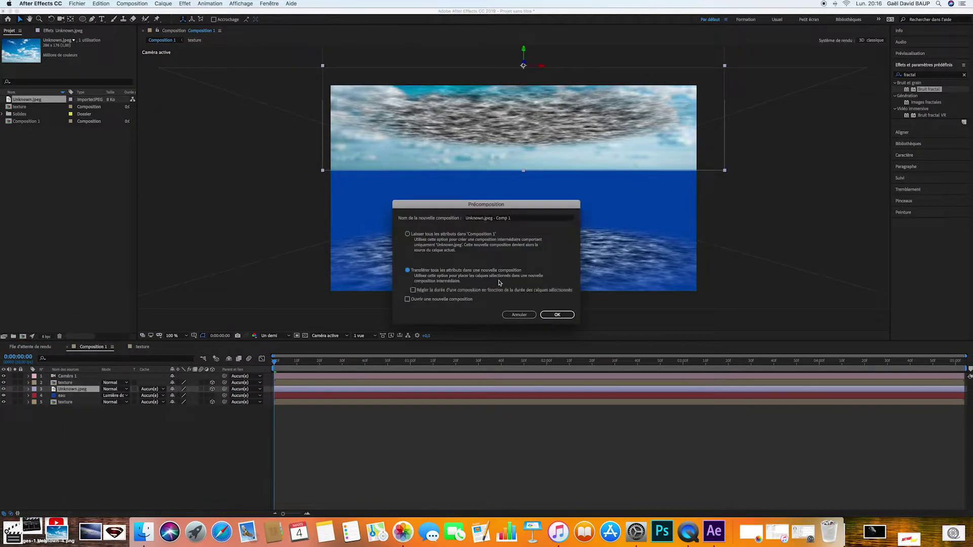
left_click(557, 315)
left_click(67, 383)
right_click(67, 383)
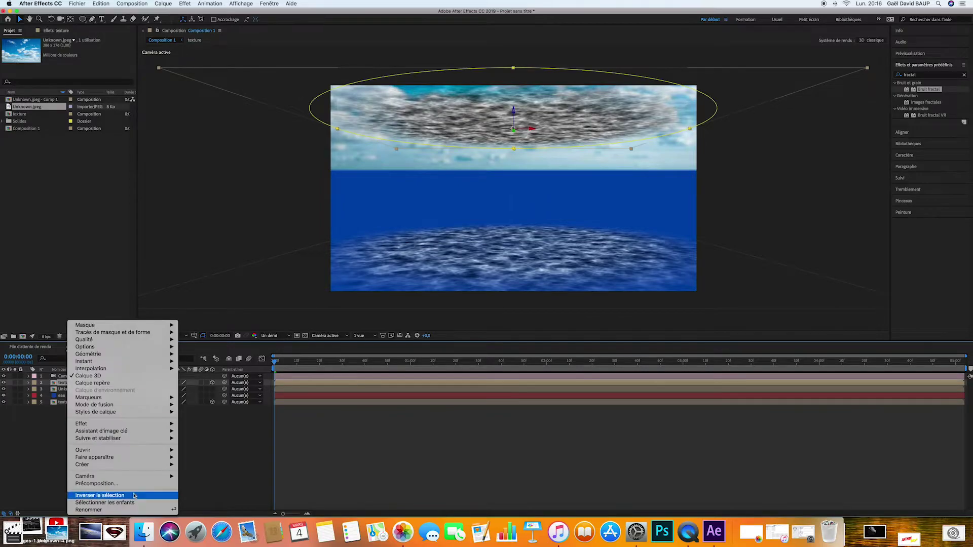
left_click(117, 484)
left_click(556, 314)
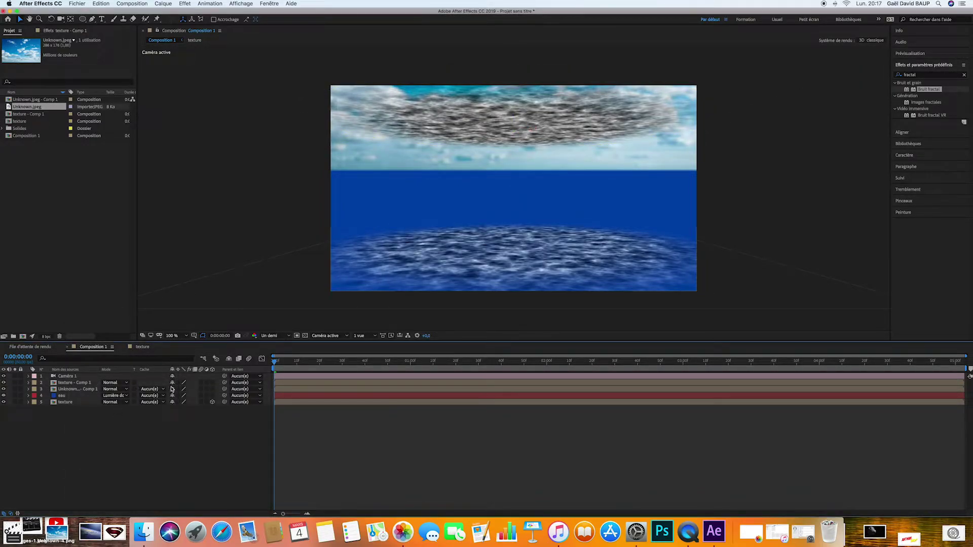
left_click_drag(178, 389, 178, 383)
Orbit the camera to inspect the 3D scene and preview from the start.
left_click(61, 19)
left_click(484, 192)
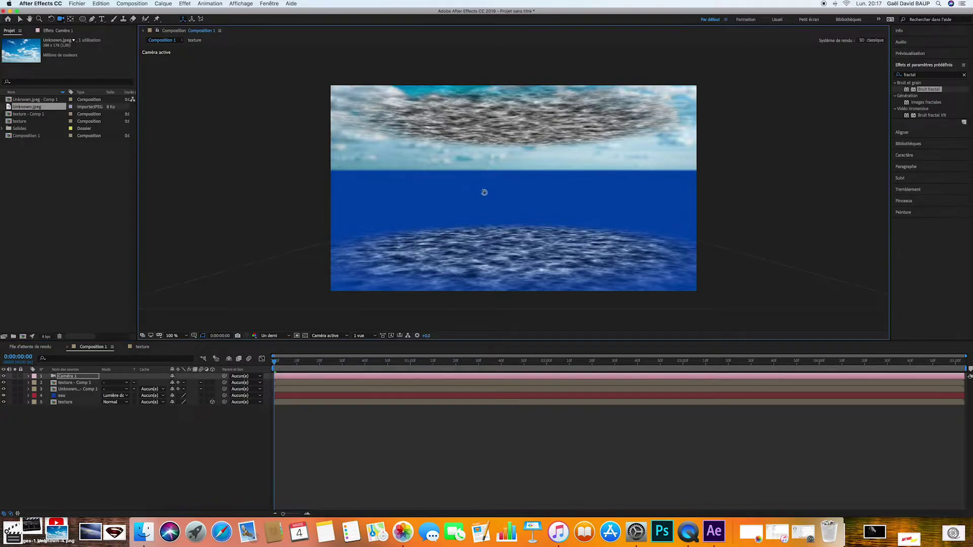
left_click_drag(484, 193, 479, 189)
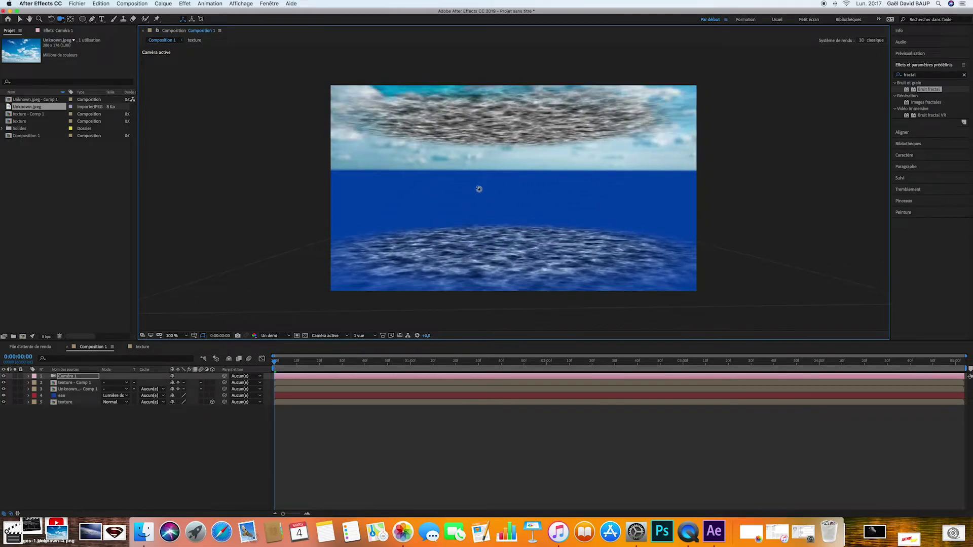
left_click_drag(478, 189, 476, 192)
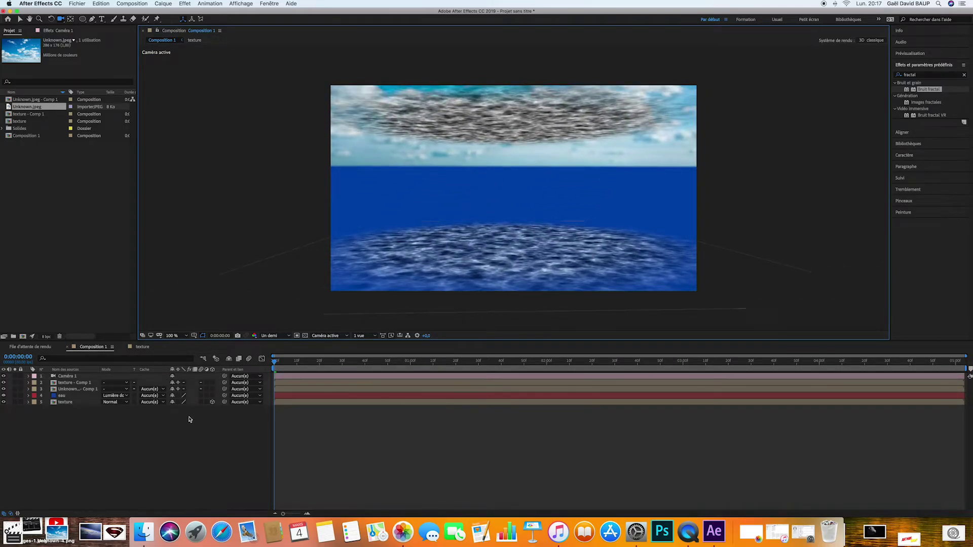
left_click(282, 362)
key("space")
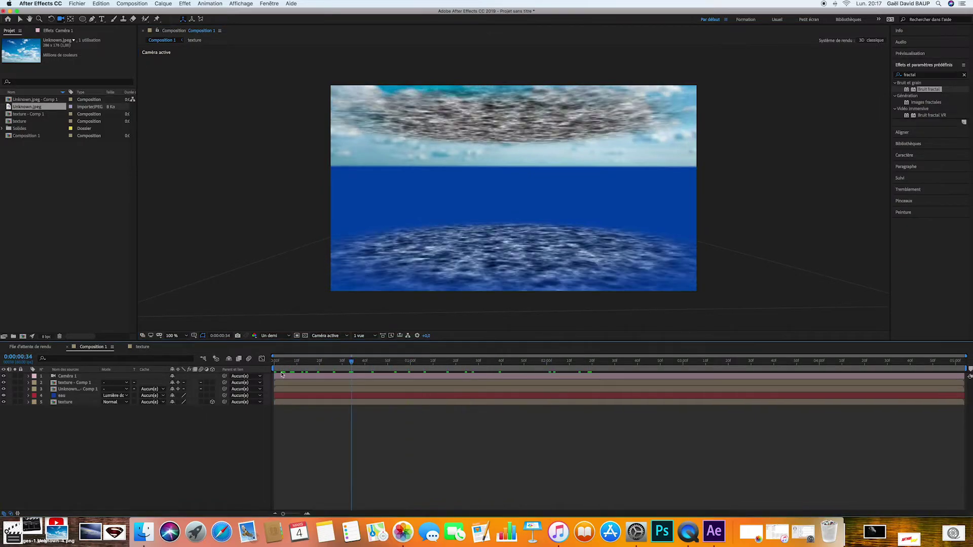
key("space")
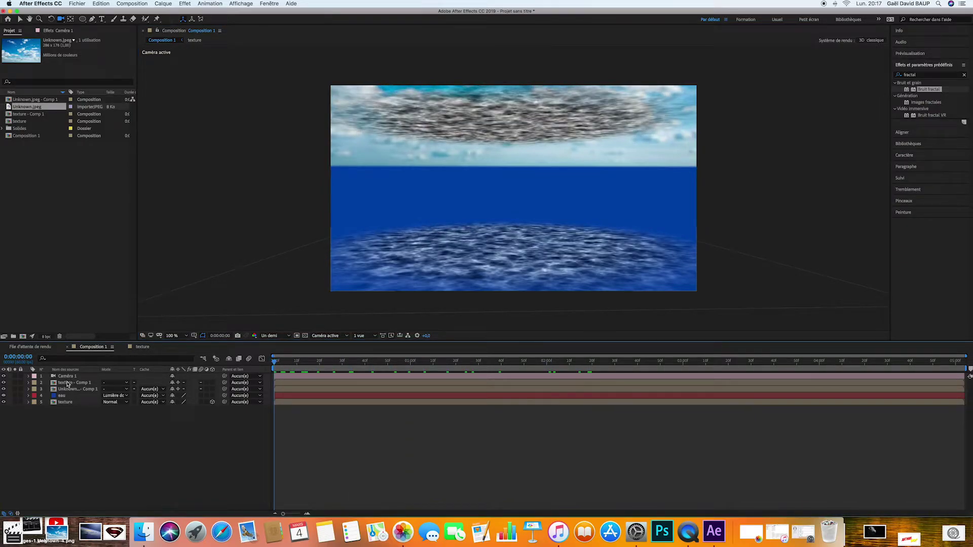
left_click(81, 390)
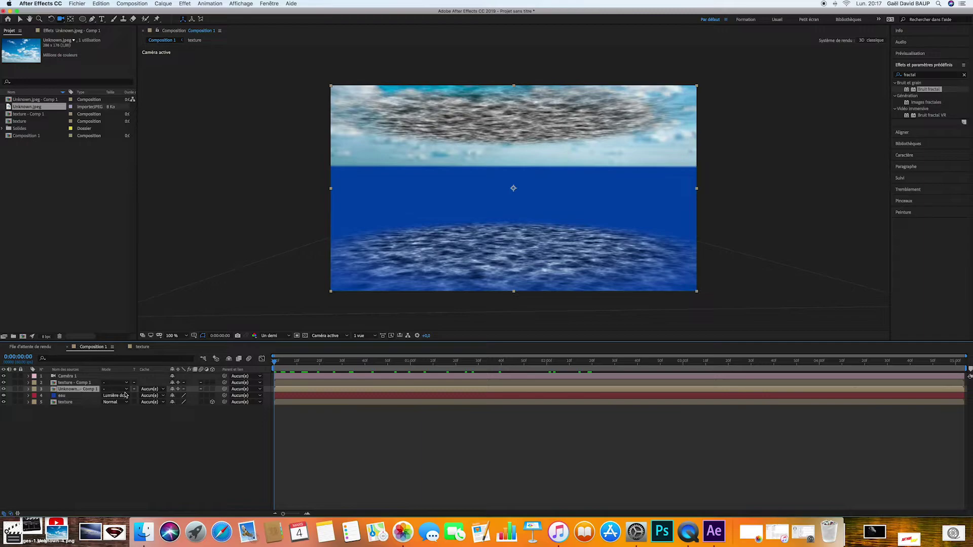
Use texture - Comp 1's alpha as the sky precomp's track matte.
left_click(159, 390)
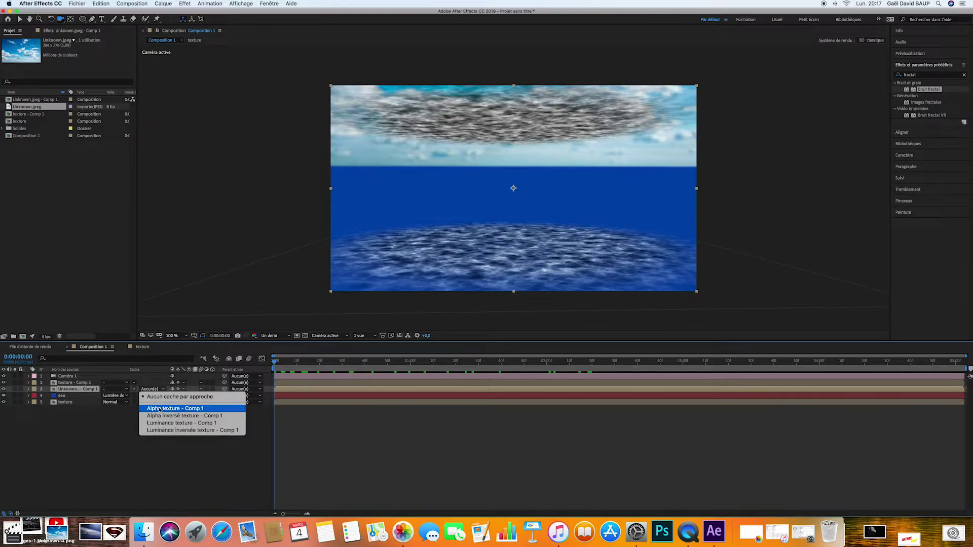
left_click(160, 409)
key("space")
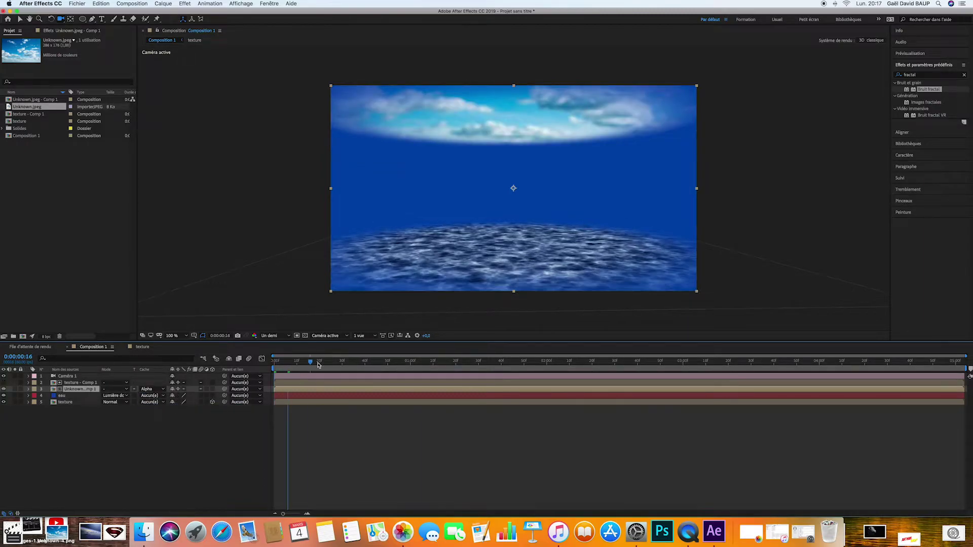
Apply CC Glass to the sky precomp, bump-mapped from the texture comp, softness 5.1, height 49.
left_click(934, 76)
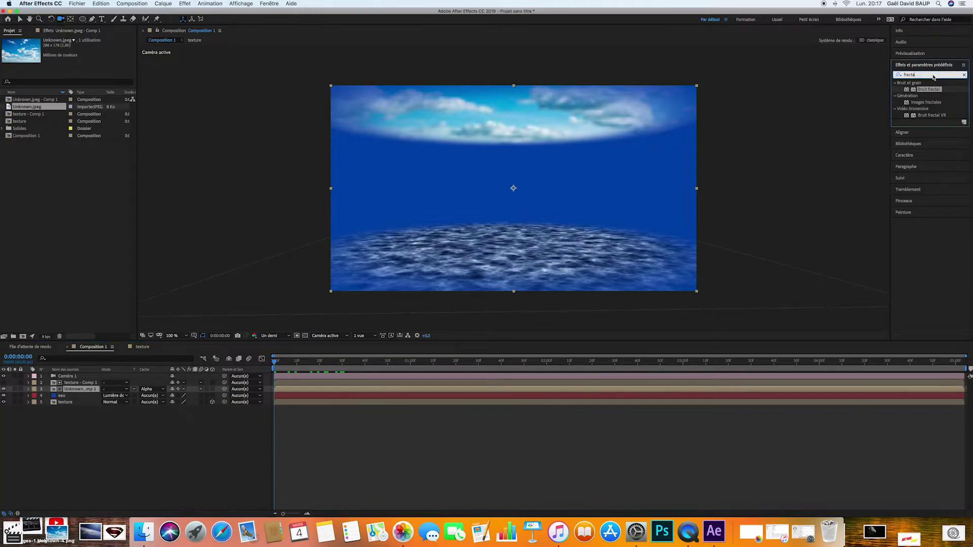
key("BackSpace")
type("glass")
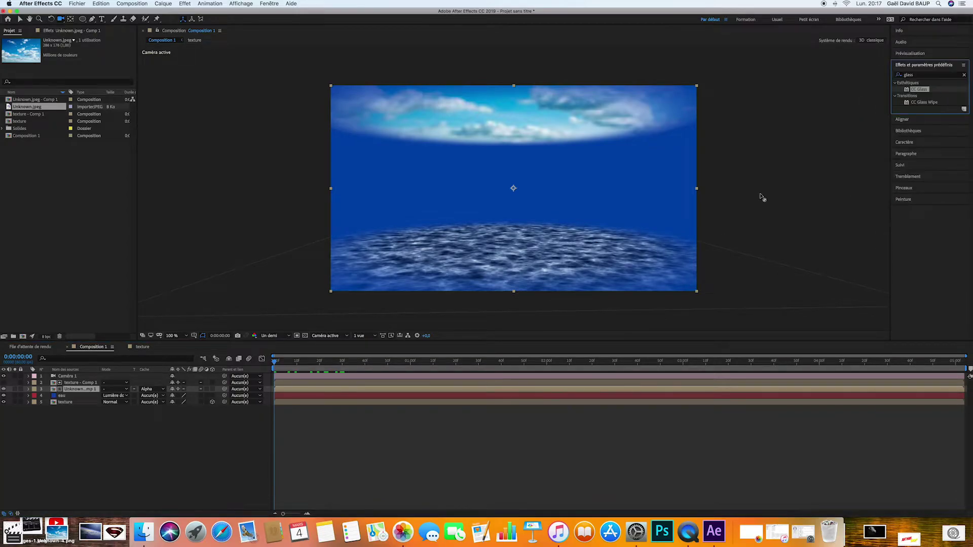
left_click_drag(762, 198, 554, 389)
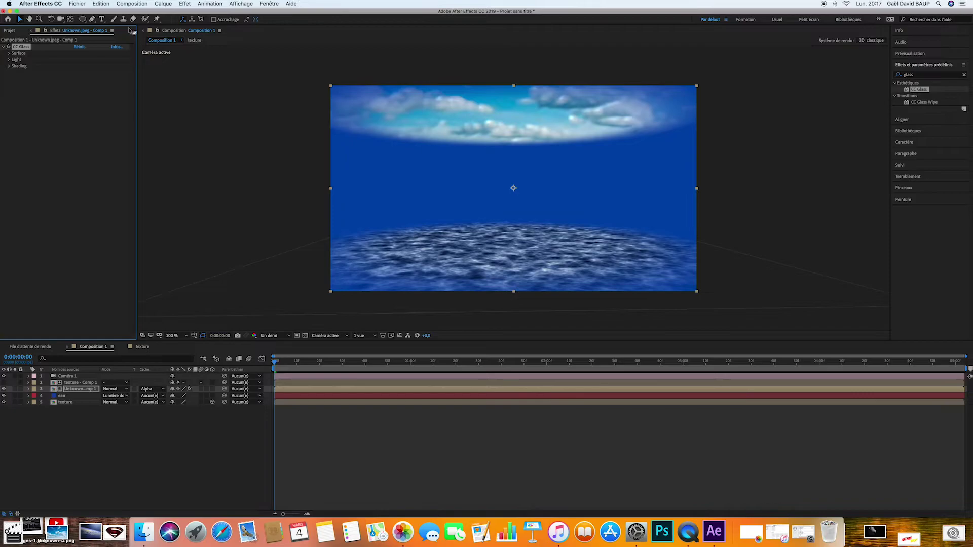
left_click(7, 53)
left_click(83, 59)
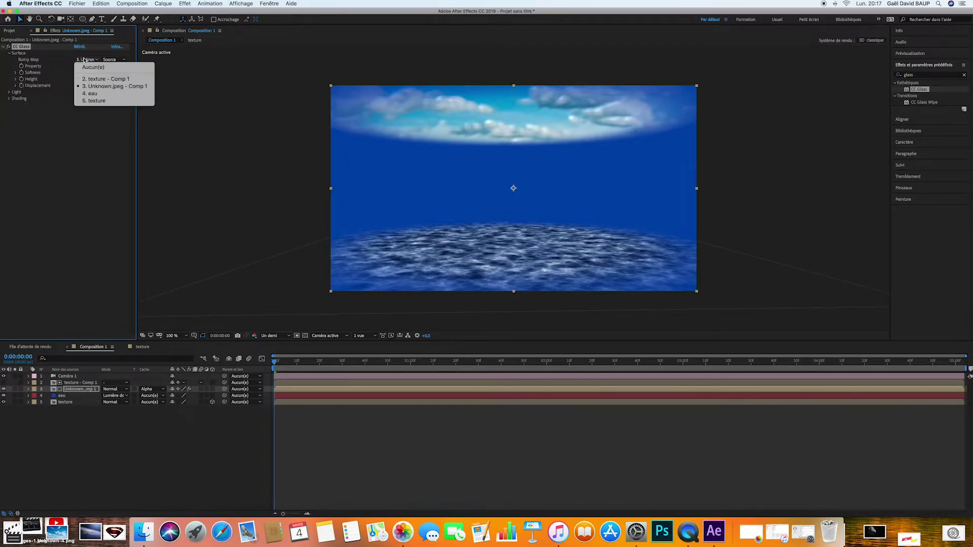
left_click(92, 79)
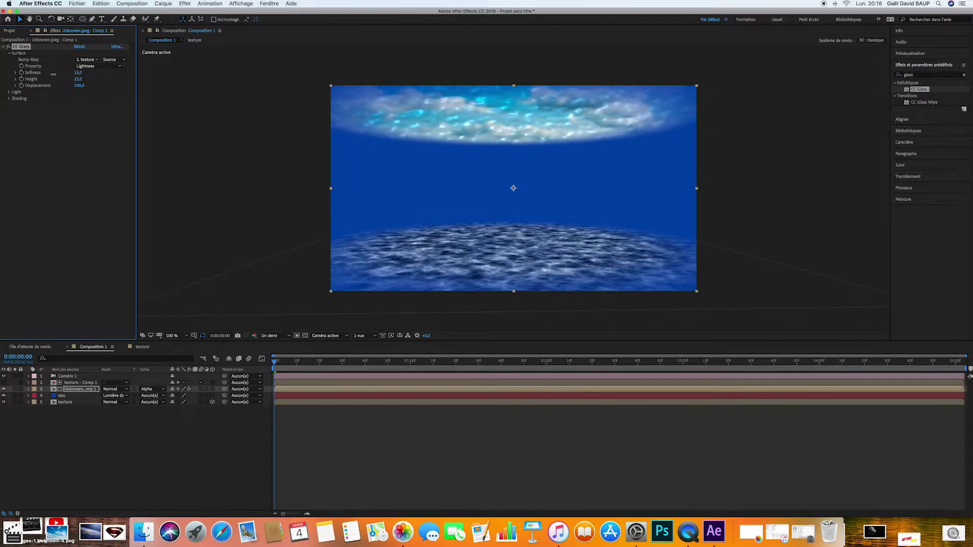
left_click_drag(53, 74, 2, 78)
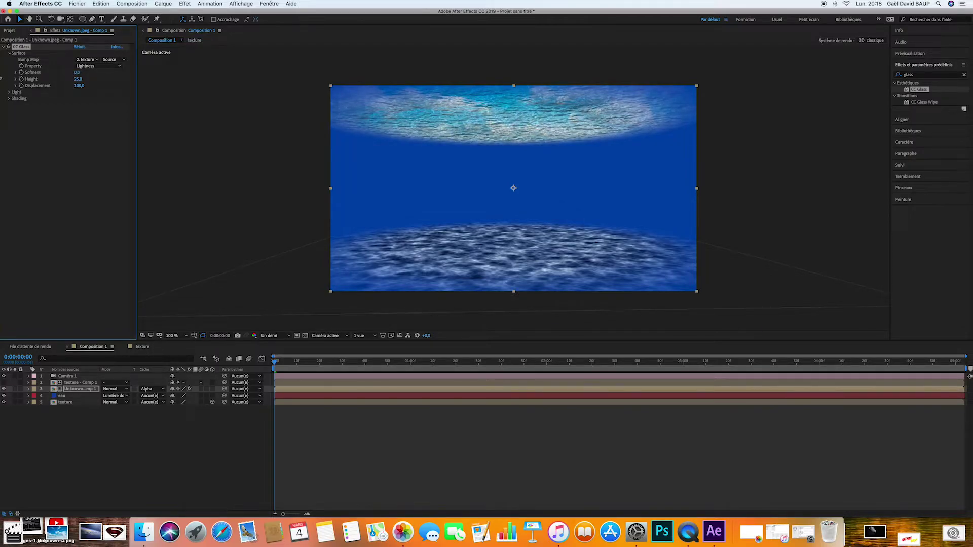
left_click_drag(77, 73, 87, 73)
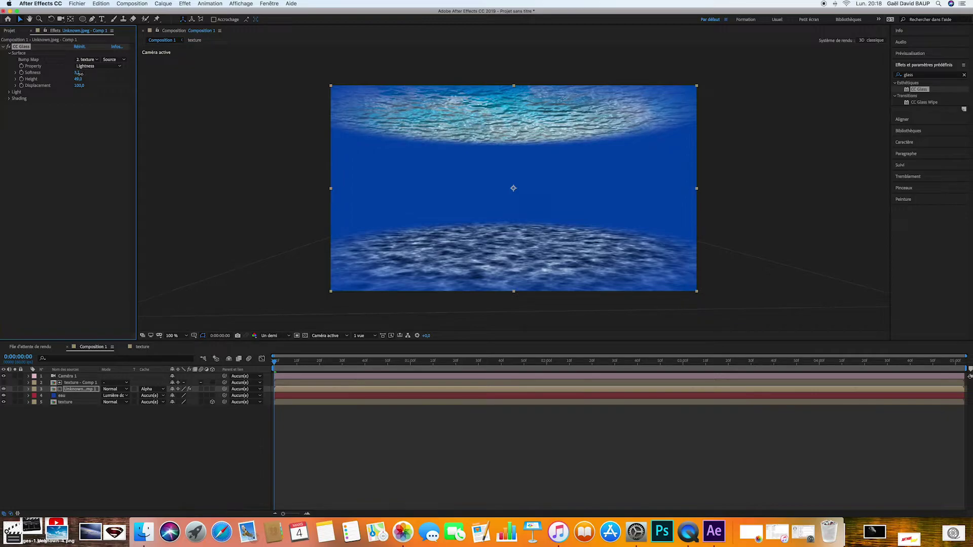
left_click(394, 432)
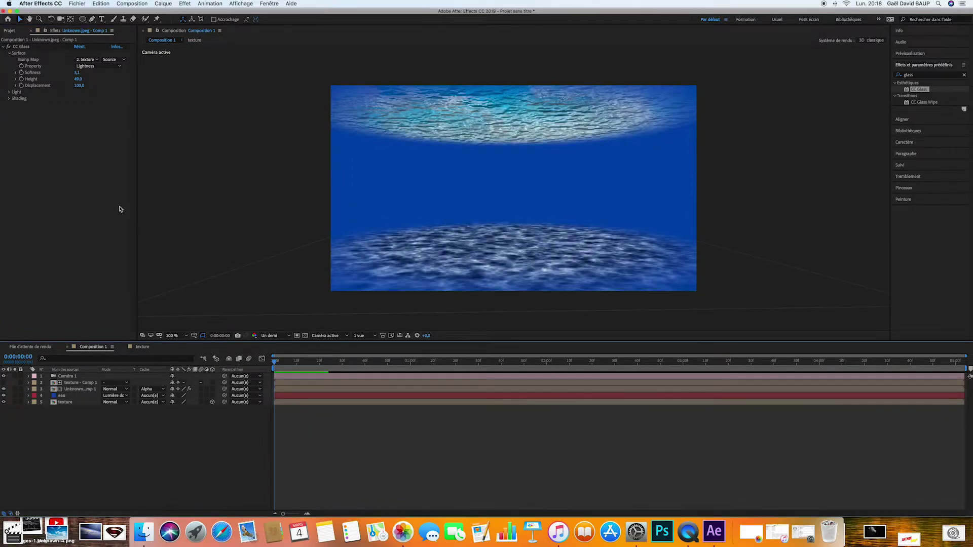
left_click(82, 403)
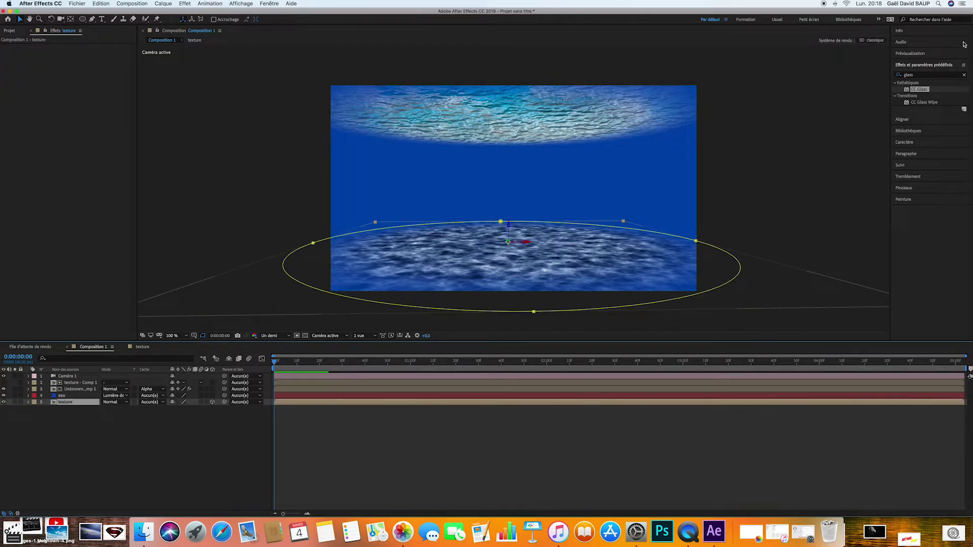
Apply CC Vector Blur to the texture floor layer.
left_click(932, 74)
type("vect")
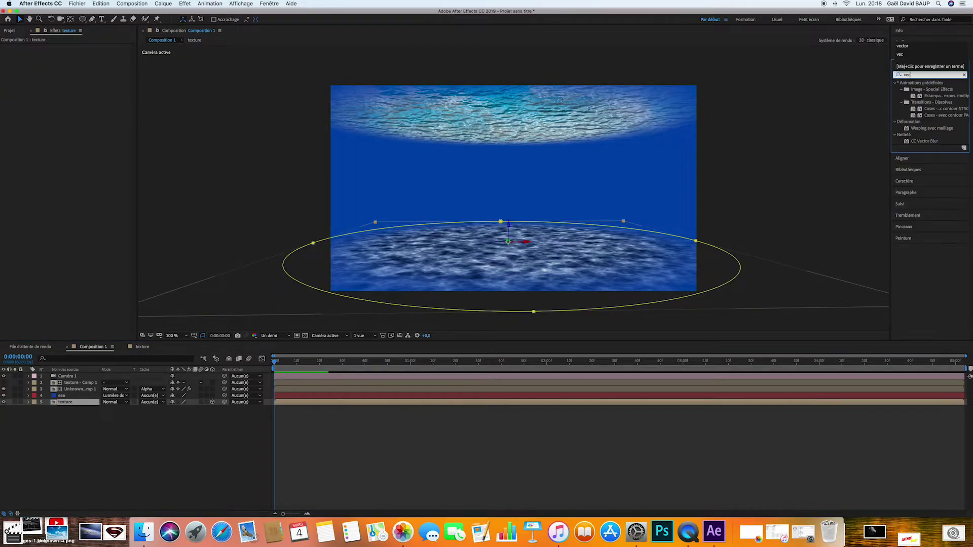
left_click_drag(664, 303, 550, 403)
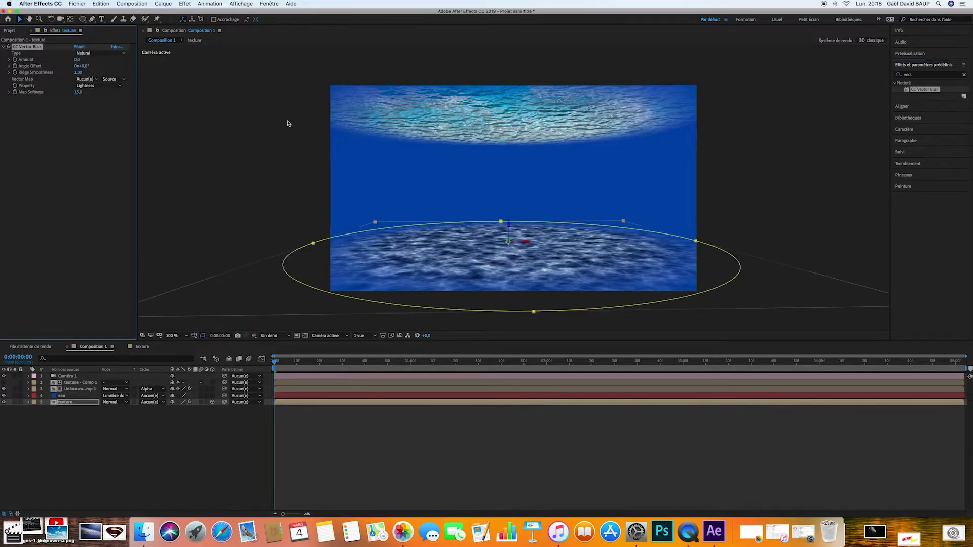
Duplicate the texture - Comp 1 layer, giving six layers.
left_click(119, 455)
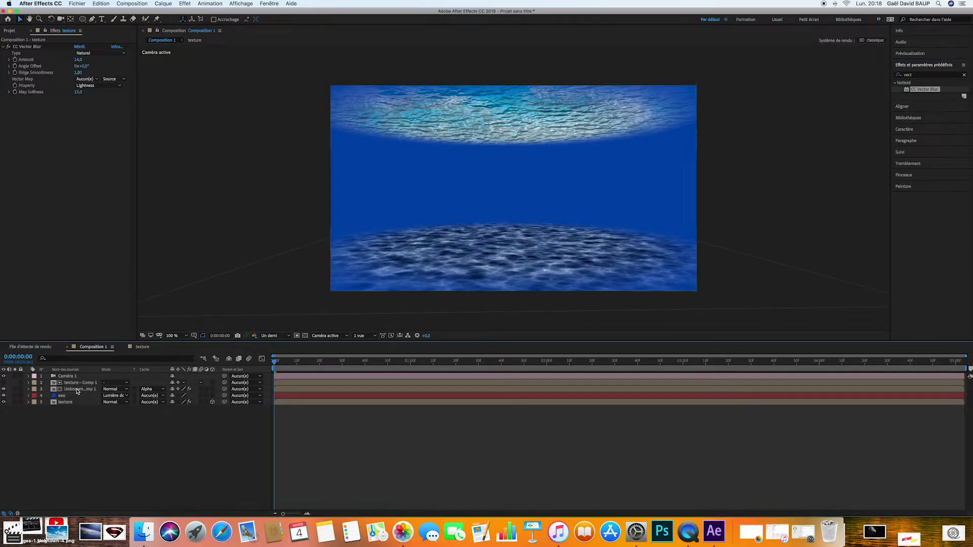
left_click(78, 391)
left_click(84, 384)
key("super+d")
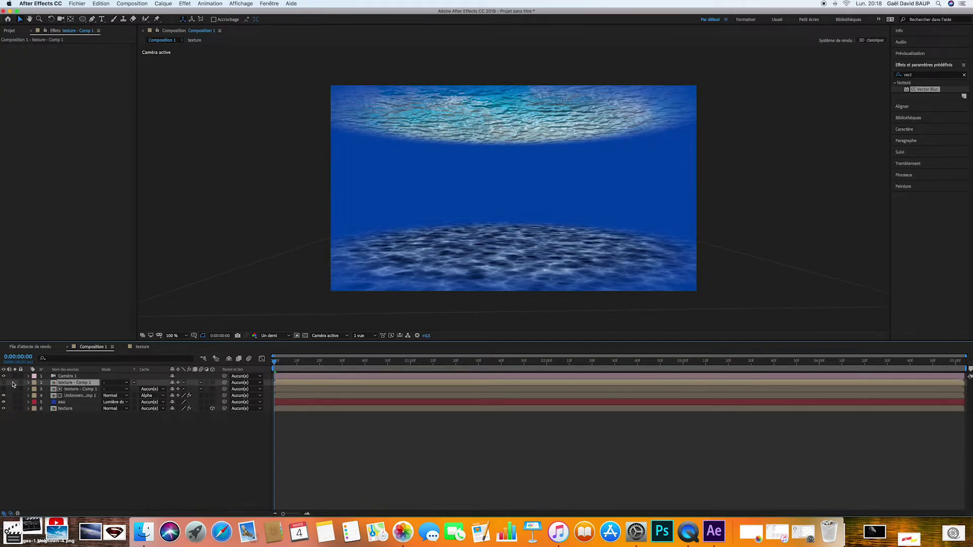
left_click(897, 75)
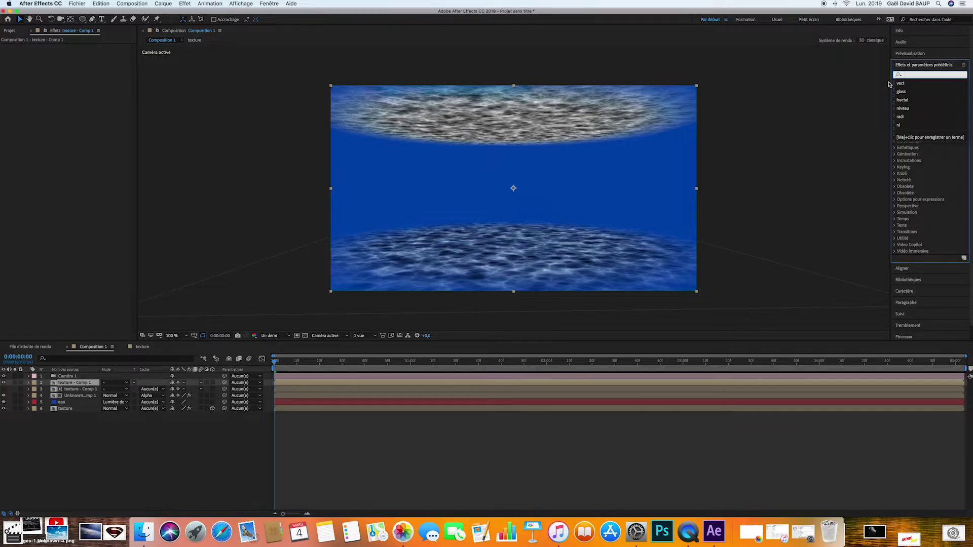
Give the duplicate a Fading Zoom CC Radial Blur centred above the frame, amount about 114, quality about 22.5.
type("radial")
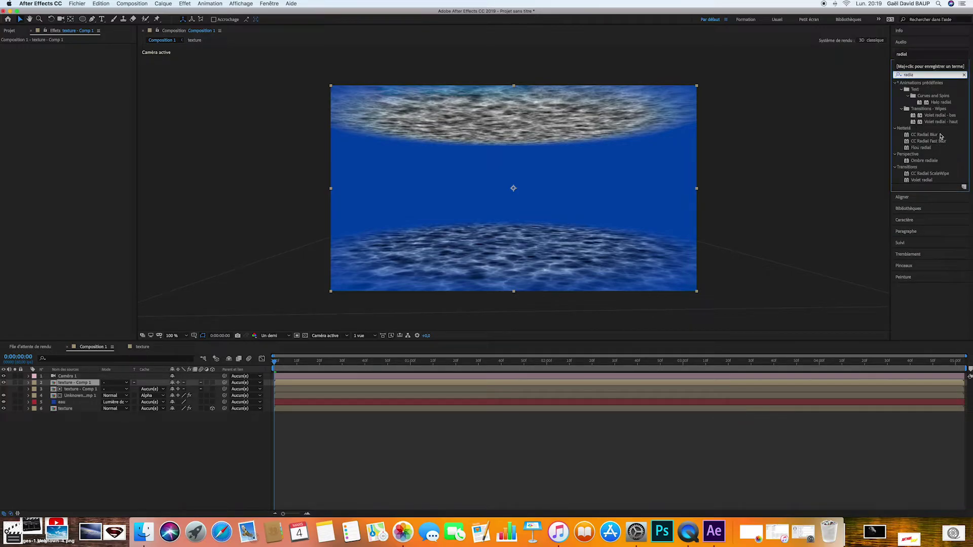
left_click_drag(941, 136, 356, 385)
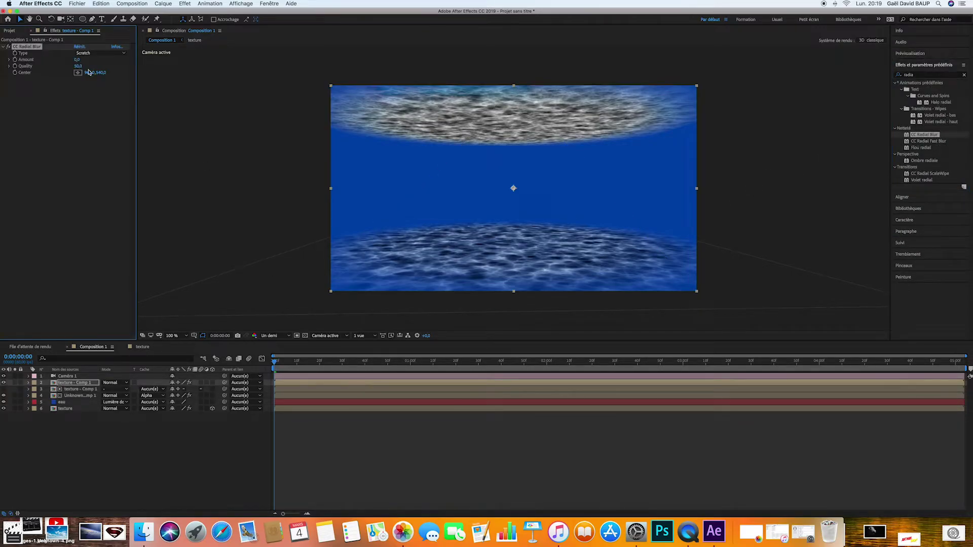
left_click_drag(77, 60, 109, 62)
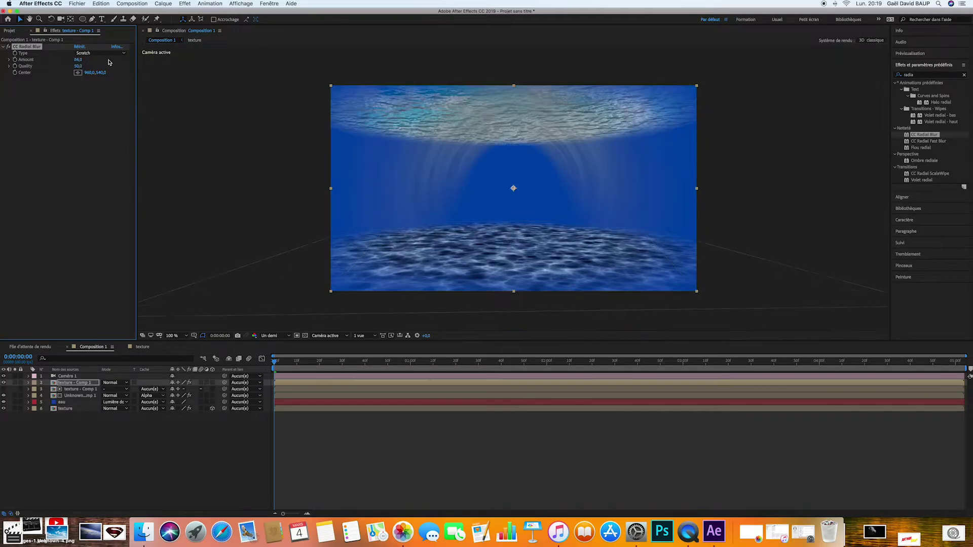
left_click(107, 53)
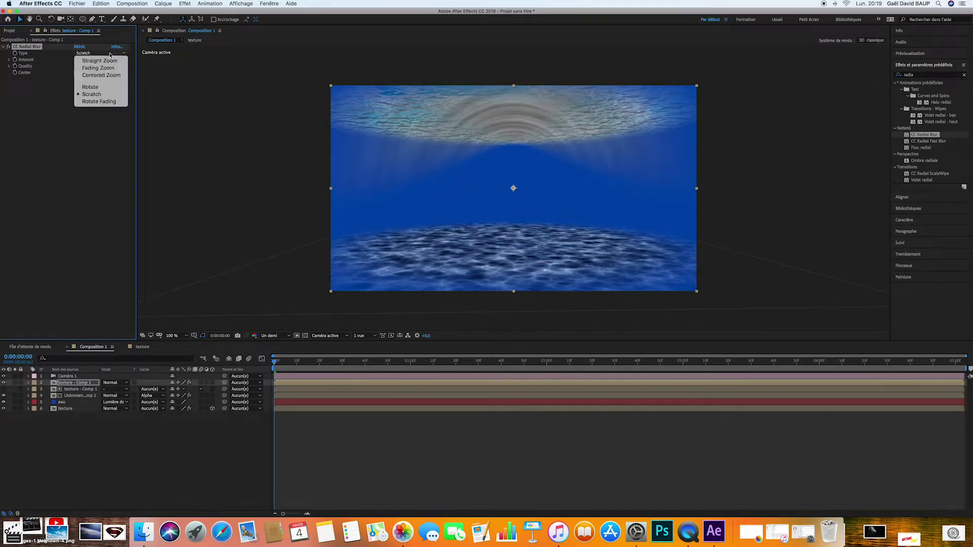
left_click(94, 67)
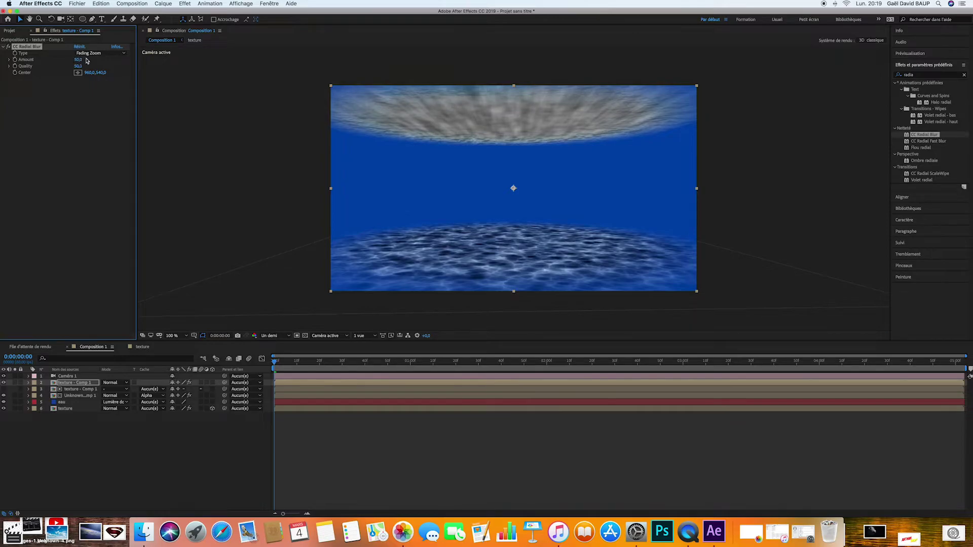
left_click_drag(513, 189, 514, 2)
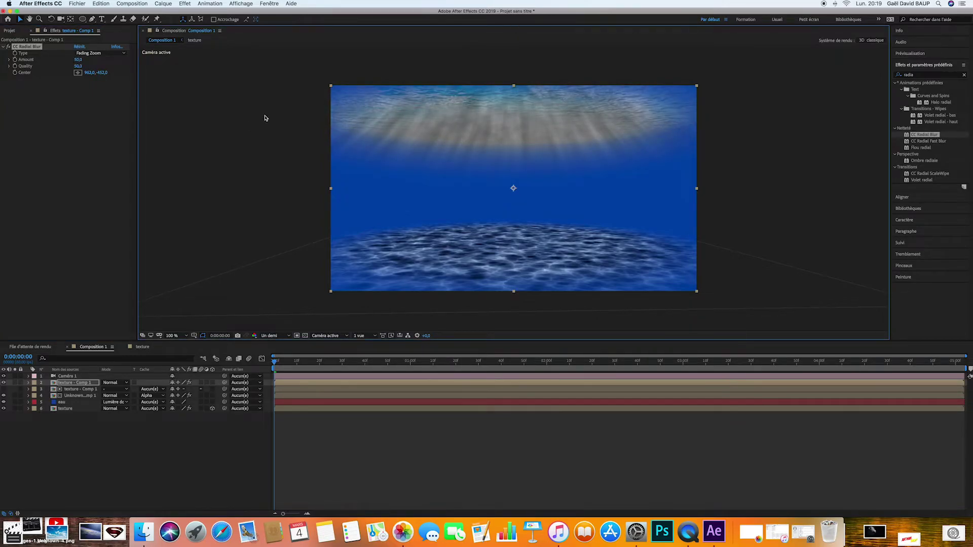
left_click_drag(78, 59, 105, 60)
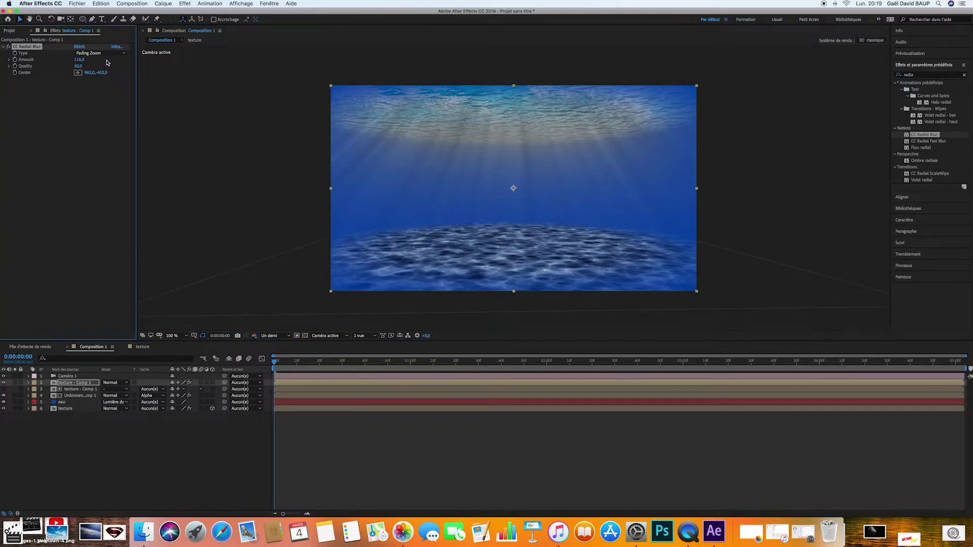
left_click_drag(79, 66, 63, 66)
left_click(962, 75)
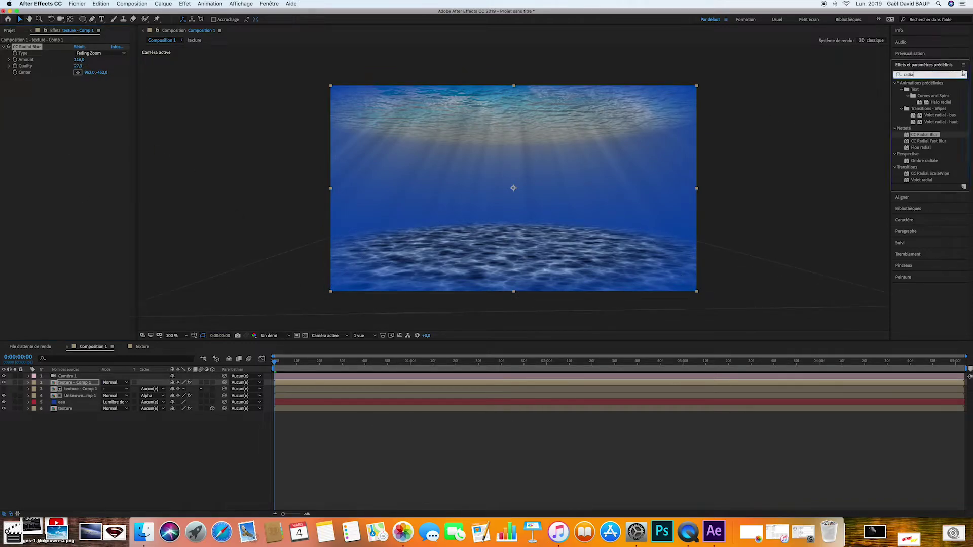
Put Levels (Niveaux) before CC Radial Blur with input black 104 and input white 153, nudging blur quality up.
type("niveau")
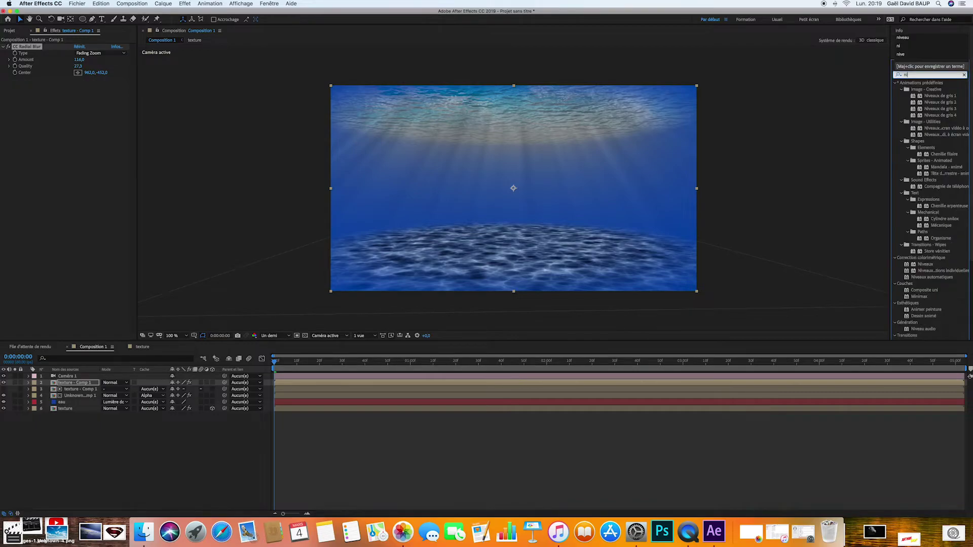
mouse_move(926, 147)
left_mouse_down()
mouse_move(703, 242)
mouse_move(572, 383)
left_mouse_up()
left_click_drag(28, 79, 28, 45)
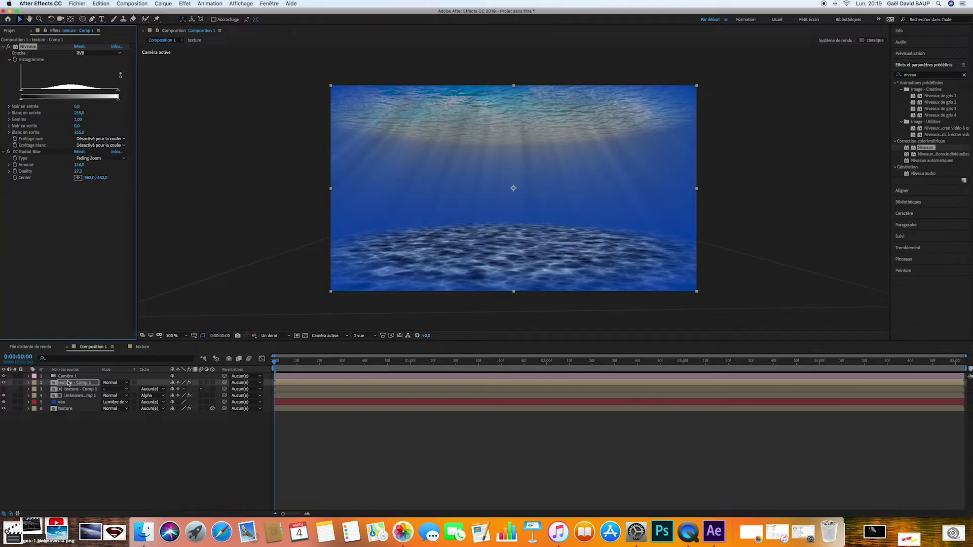
left_click(15, 383)
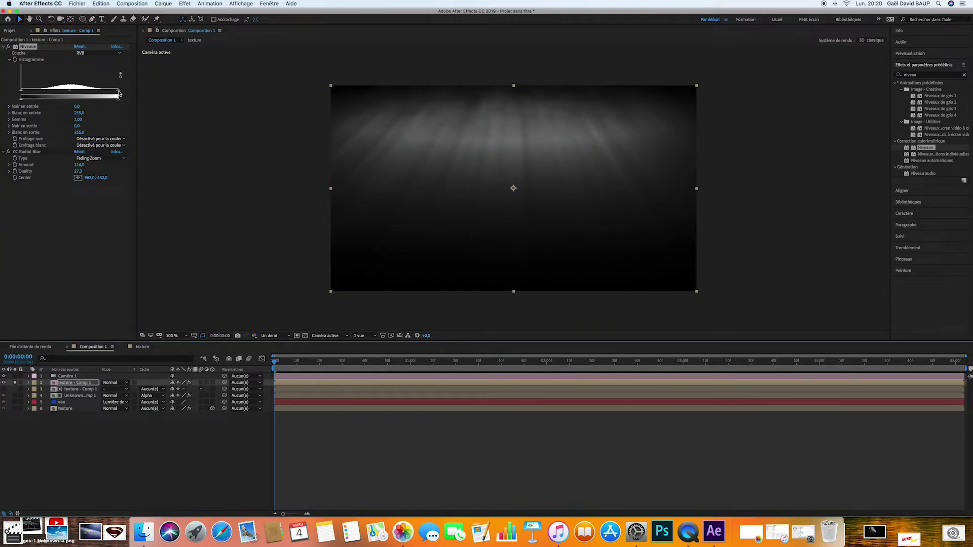
mouse_move(118, 90)
left_mouse_down()
mouse_move(46, 91)
mouse_move(81, 92)
mouse_move(61, 92)
left_mouse_up()
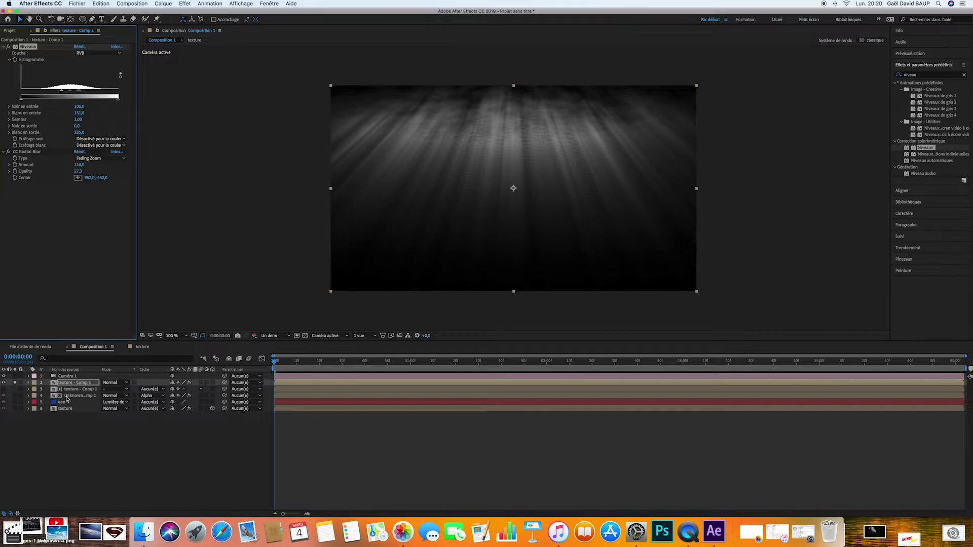
left_click(14, 383)
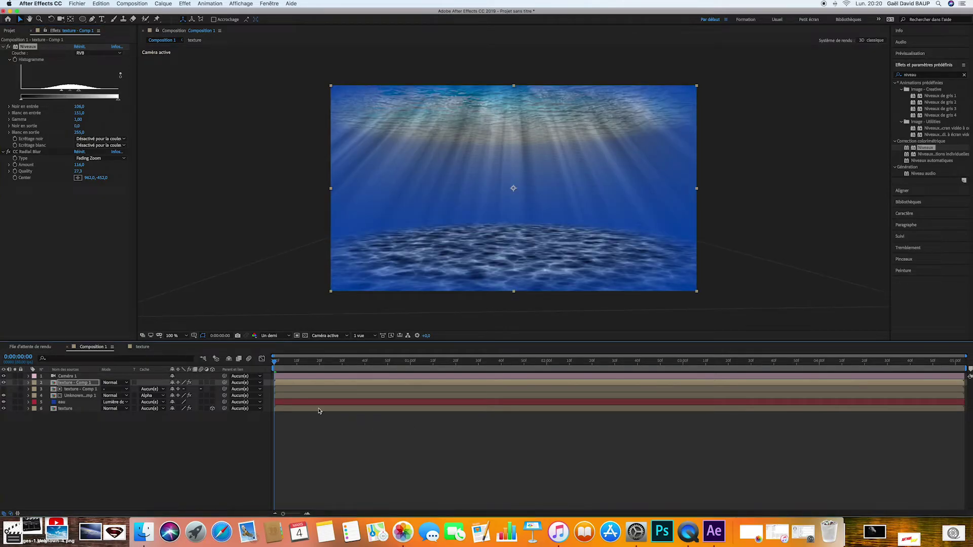
left_click_drag(79, 172, 100, 171)
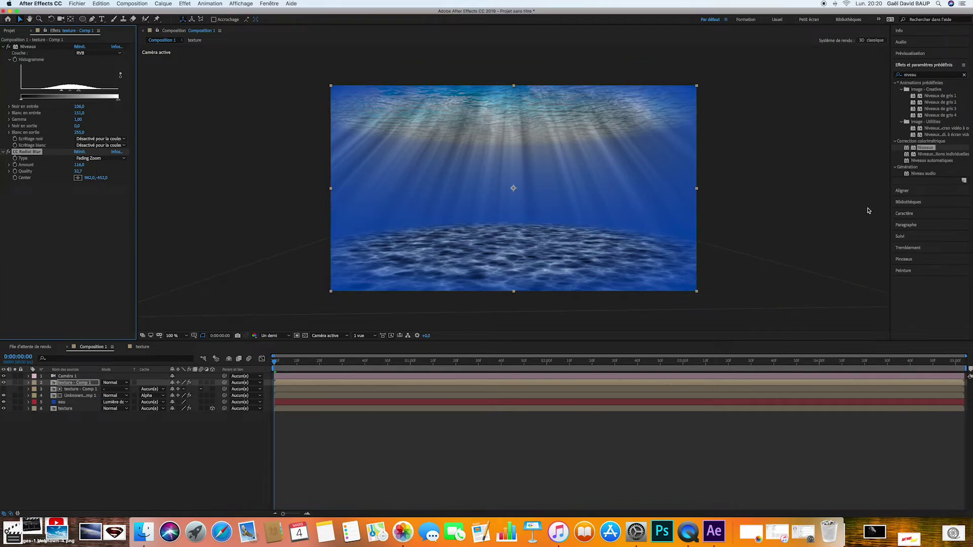
left_click(935, 76)
Add a Tint (Teinte) to the rays layer mapping white to pale yellow F3E7B6.
key("BackSpace")
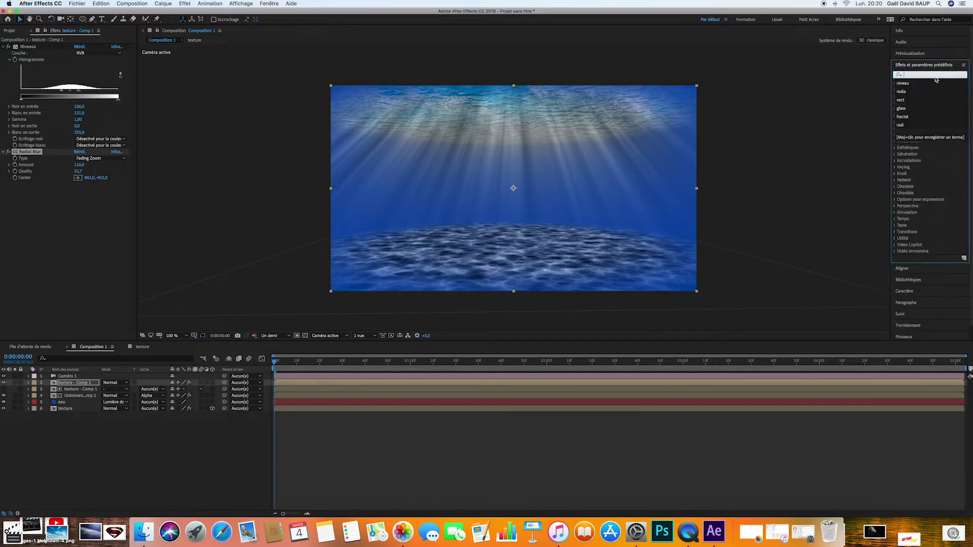
type("teinte")
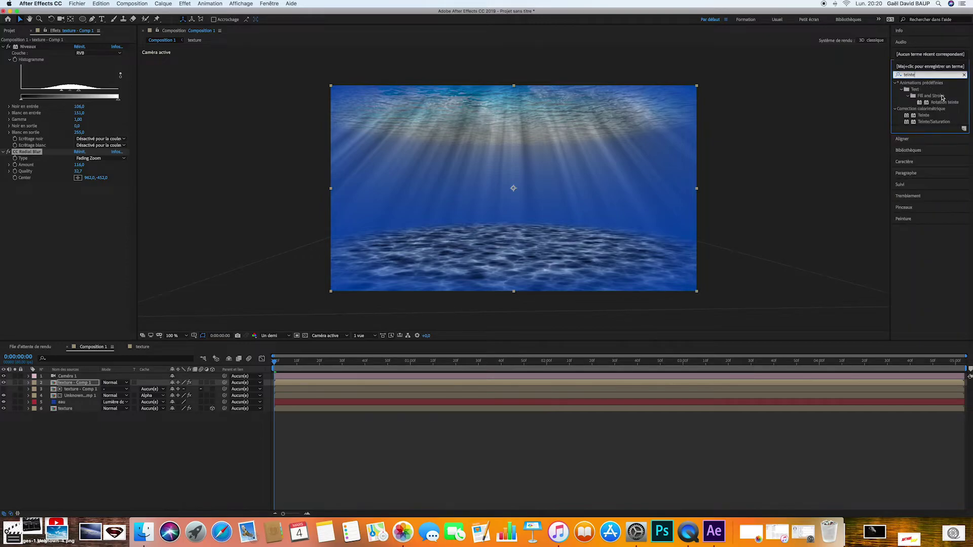
left_click_drag(923, 115, 79, 196)
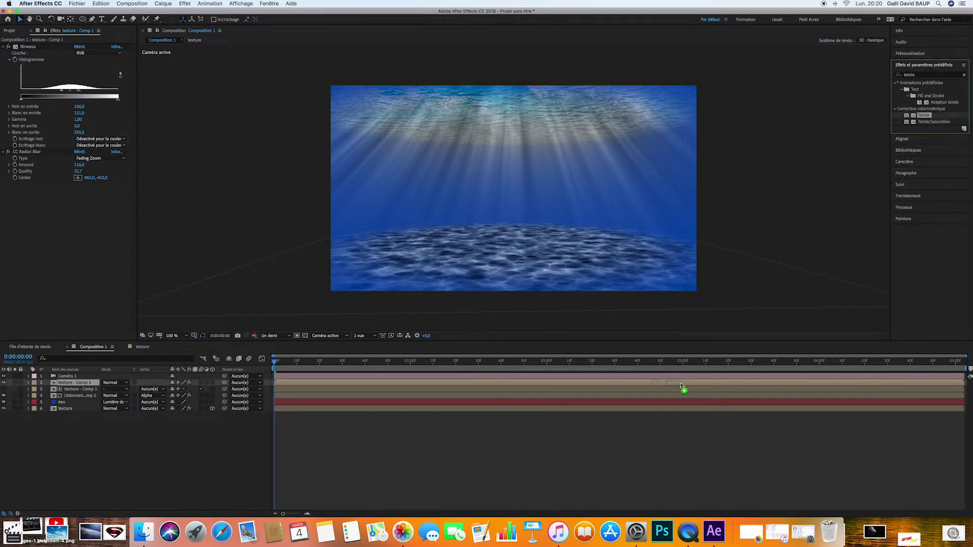
left_click(78, 196)
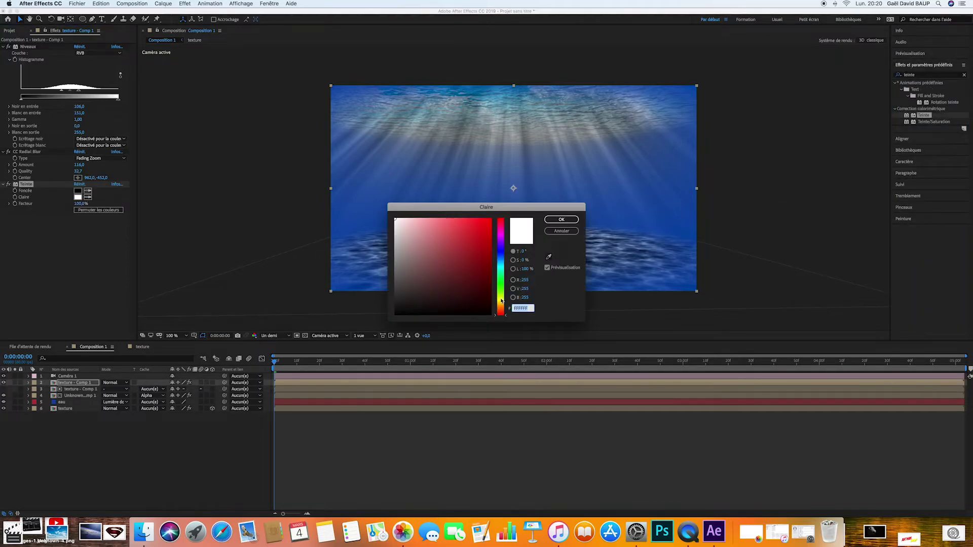
left_click(501, 301)
left_click_drag(503, 300, 504, 308)
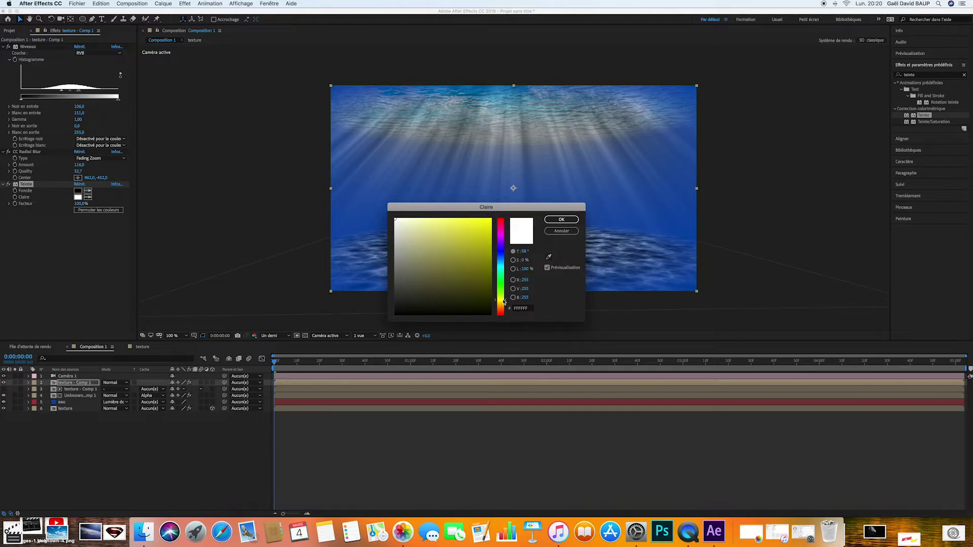
mouse_move(443, 228)
left_mouse_down()
mouse_move(421, 214)
mouse_move(424, 223)
left_mouse_up()
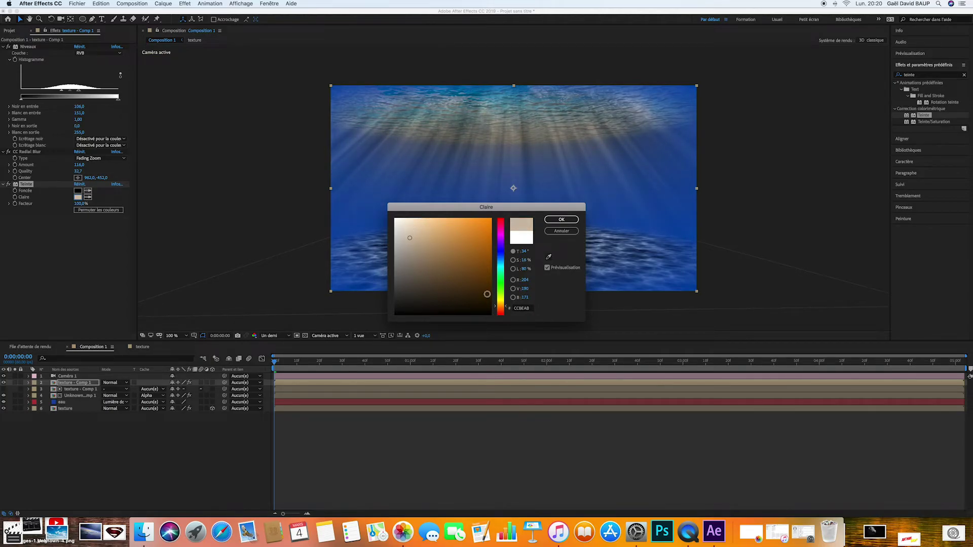
left_click_drag(501, 306, 500, 302)
left_click(422, 239)
left_click_drag(422, 239, 418, 222)
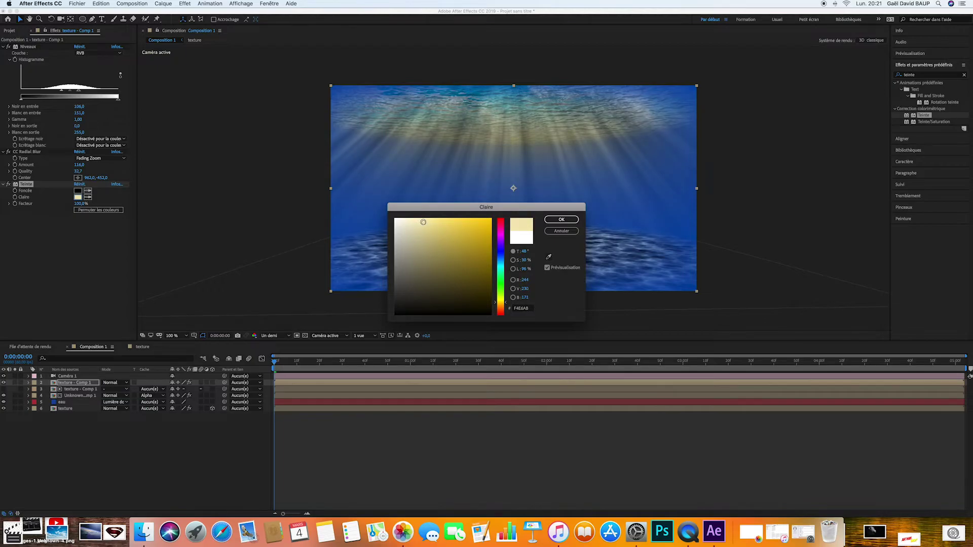
left_click(552, 220)
Play a preview of the underwater animation from the start.
left_click(366, 429)
key("space")
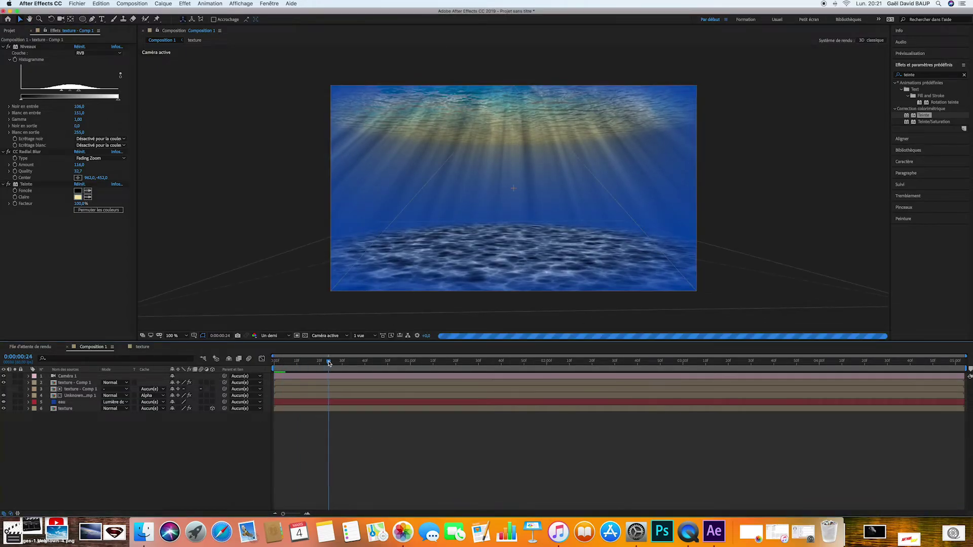
left_click(426, 368)
key("space")
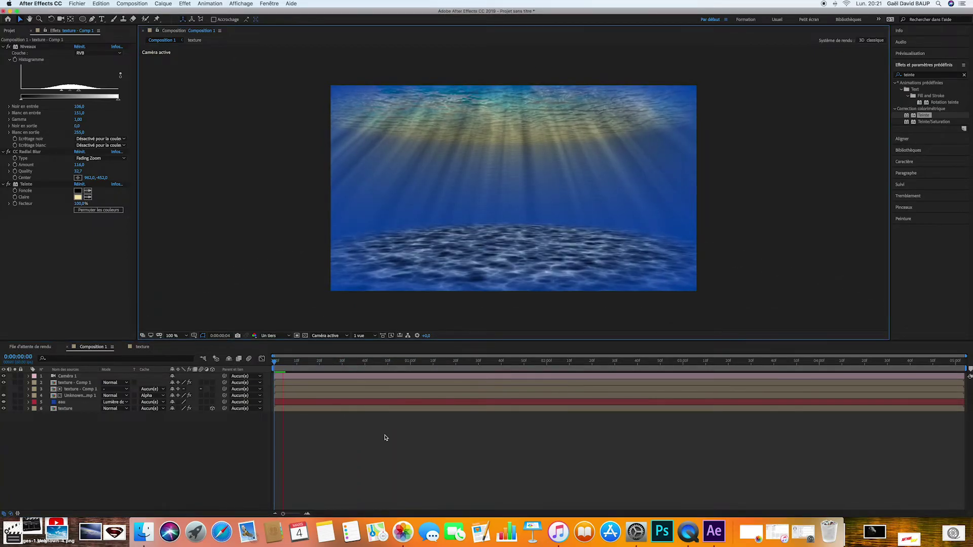
key("space")
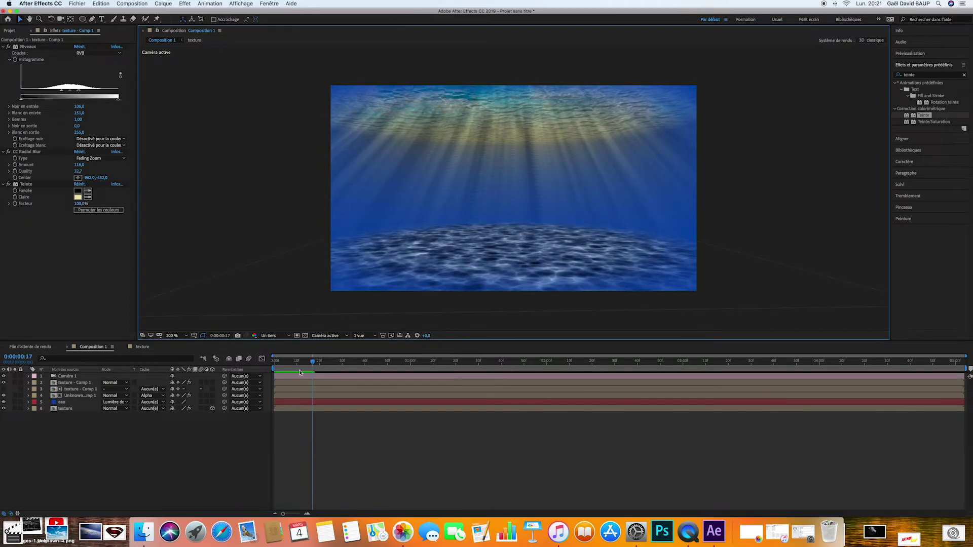
left_click(163, 3)
Create an adjustment layer with a Courbes (Curves) effect and duplicate it.
mouse_move(185, 14)
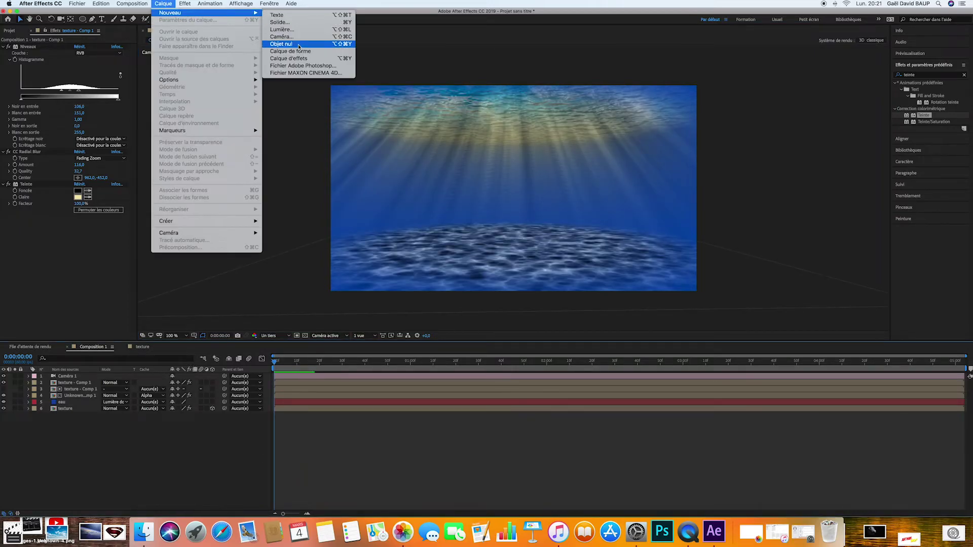
left_click(284, 59)
left_click(967, 76)
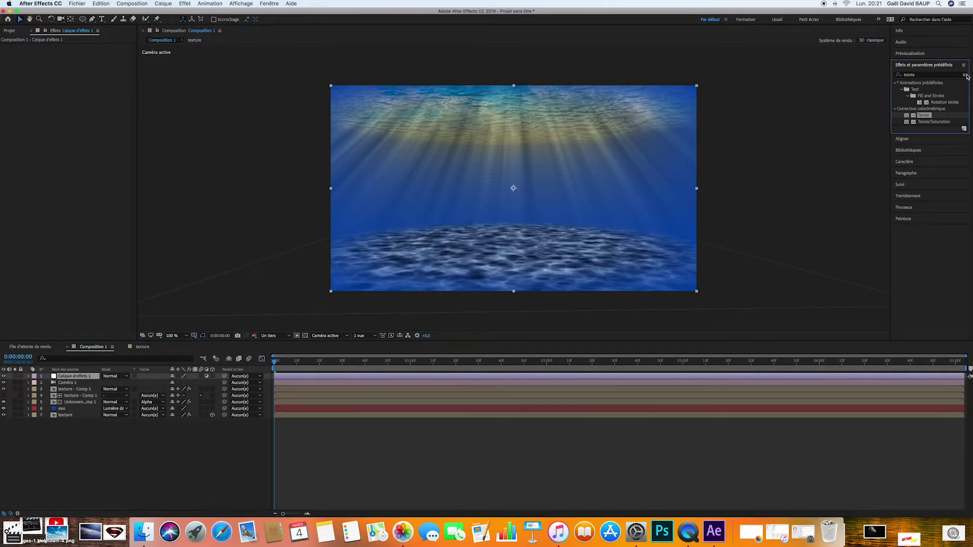
left_click(965, 77)
type("courbe")
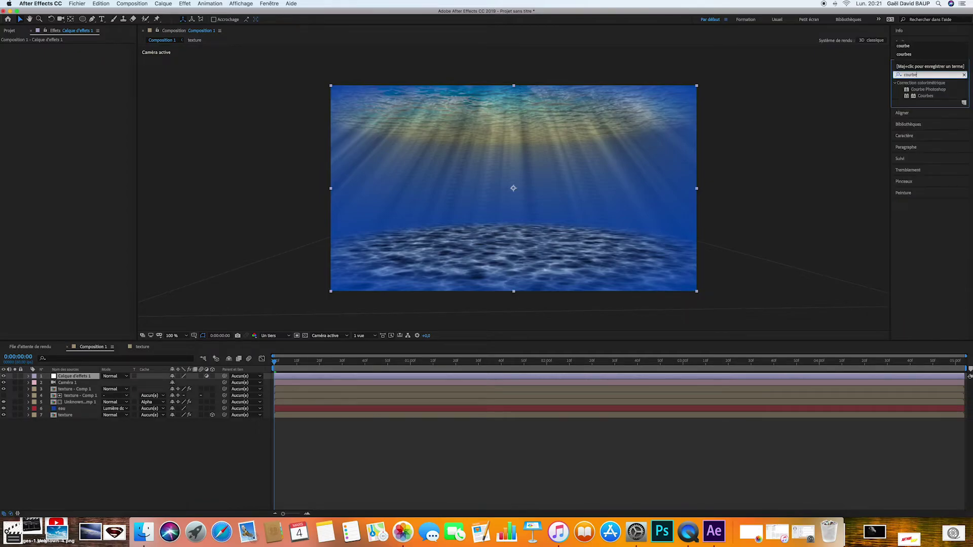
left_click_drag(925, 96, 213, 376)
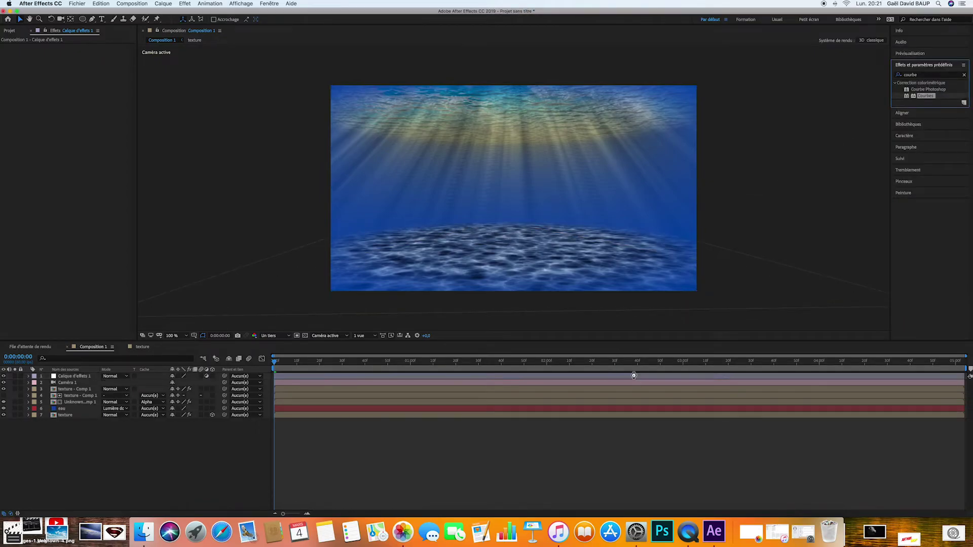
key("super+d")
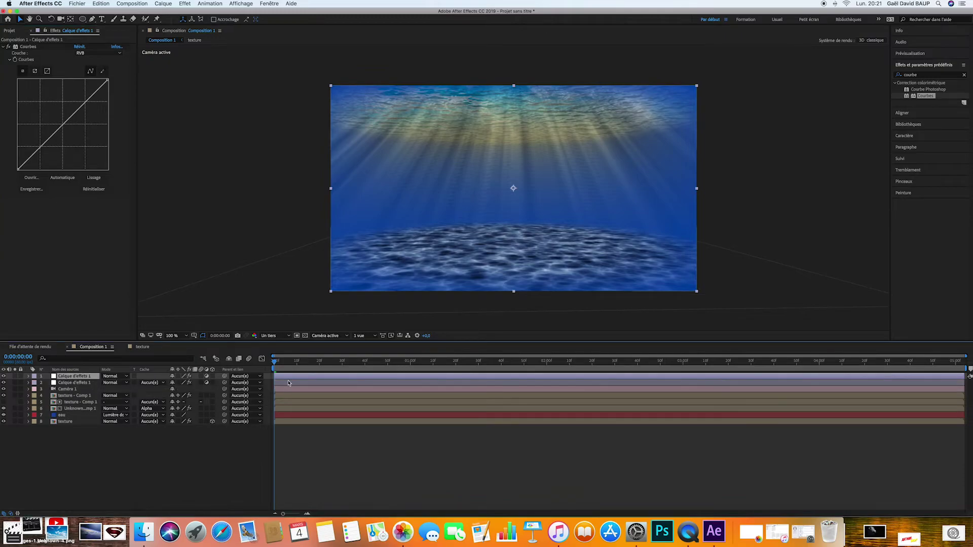
Pull both curves down to darken the scene to a deep, moody navy.
mouse_move(42, 147)
left_mouse_down()
mouse_move(48, 158)
mouse_move(68, 126)
mouse_move(45, 159)
left_mouse_up()
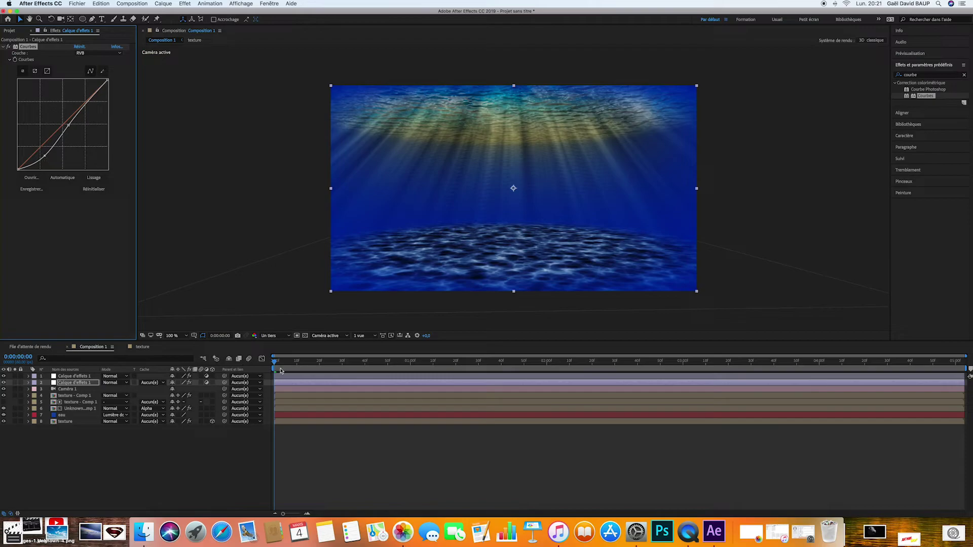
left_click(290, 377)
left_click_drag(66, 123, 49, 153)
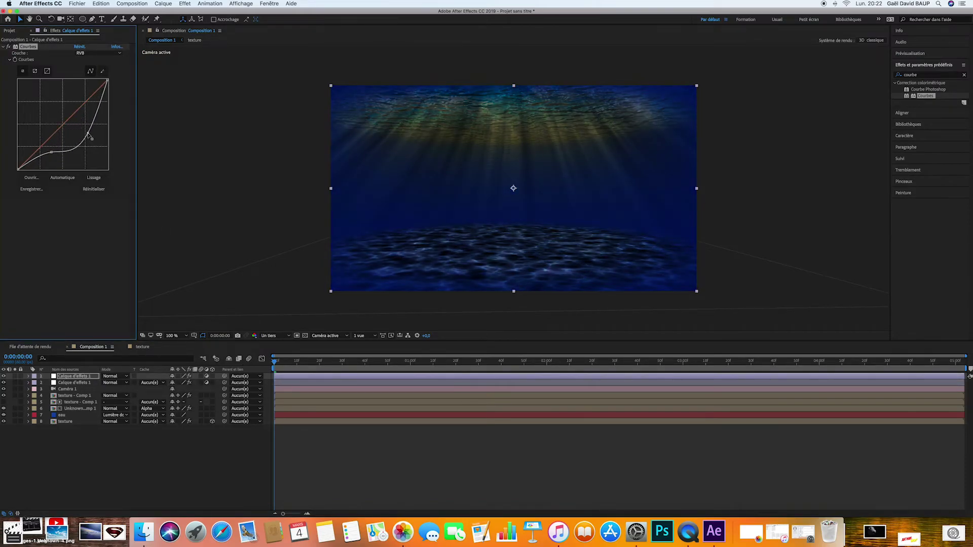
left_click_drag(93, 96, 95, 112)
Draw an elliptical mask on the top adjustment layer, then enlarge and round it over the scene.
left_click(82, 19)
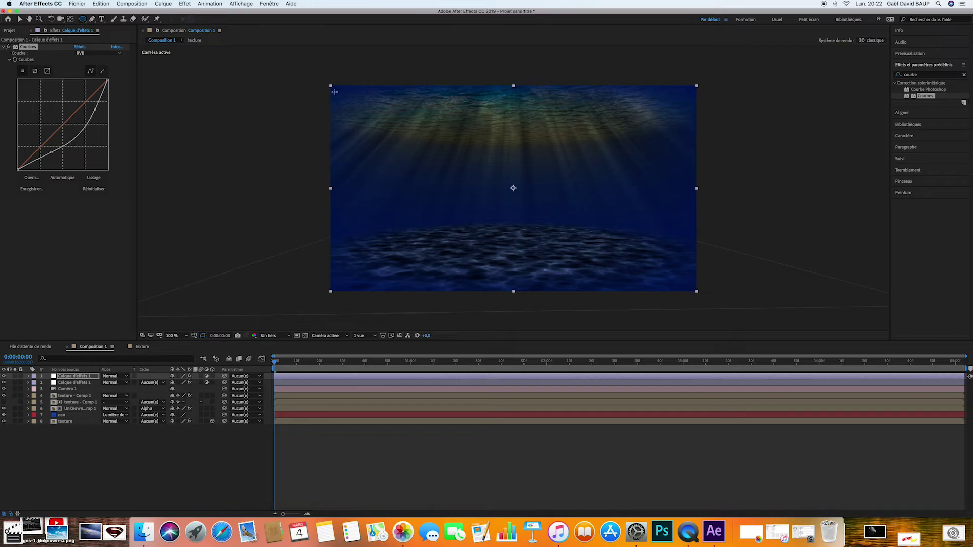
mouse_move(311, 75)
left_mouse_down()
mouse_move(721, 231)
mouse_move(690, 220)
left_mouse_up()
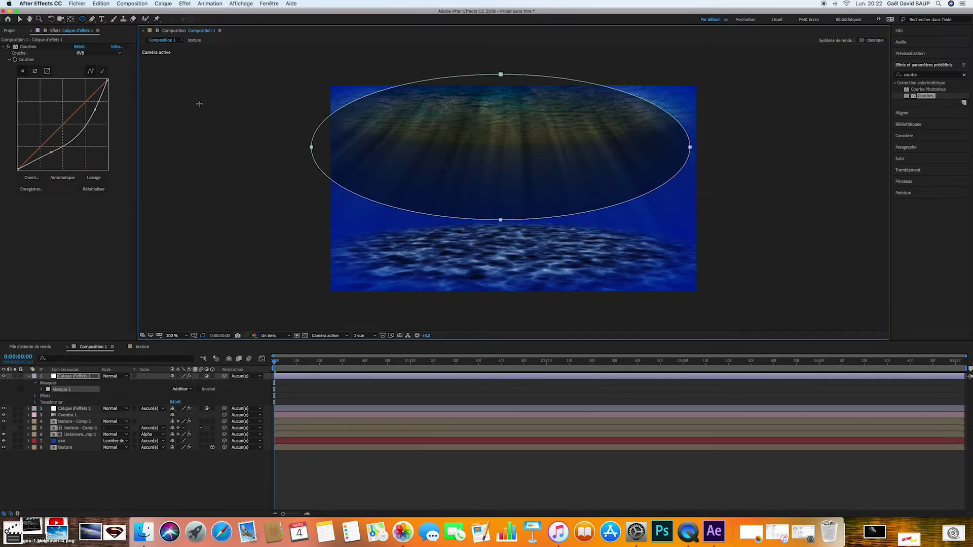
left_click(19, 19)
left_click_drag(311, 152, 325, 162)
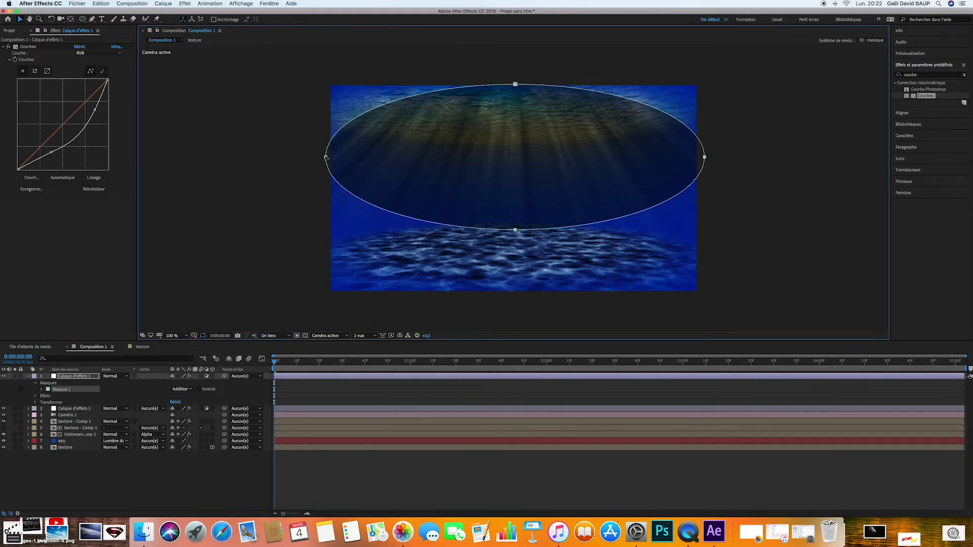
left_click_drag(332, 233, 259, 258)
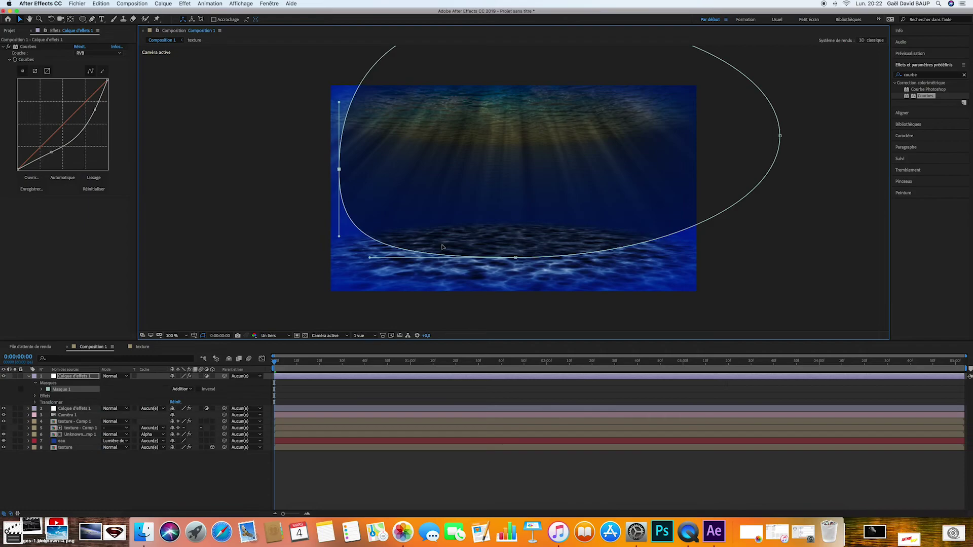
key("comma")
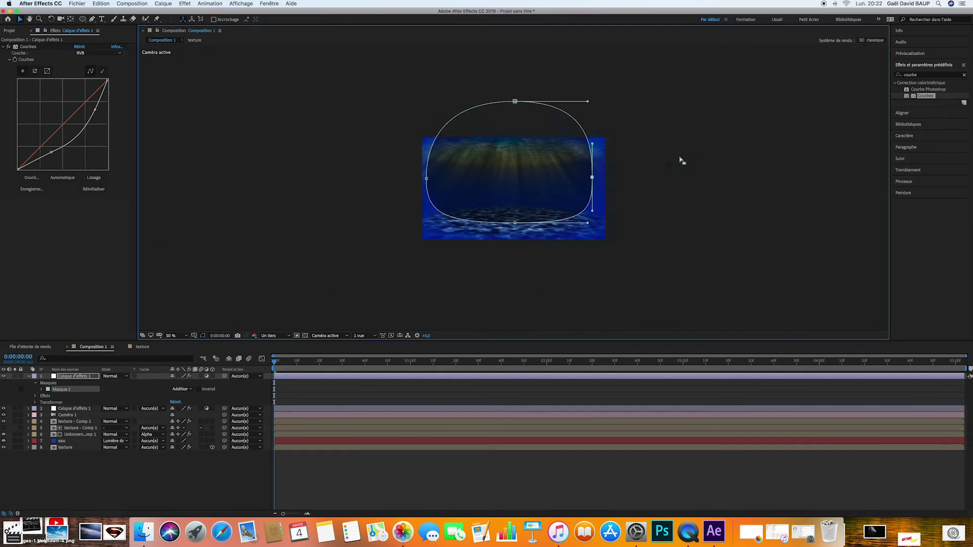
key("period")
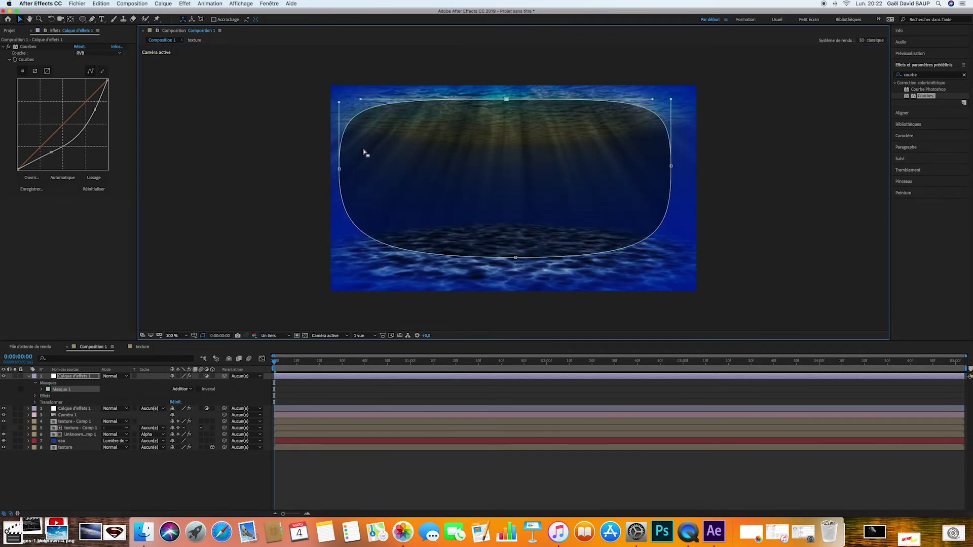
left_click_drag(339, 169, 350, 182)
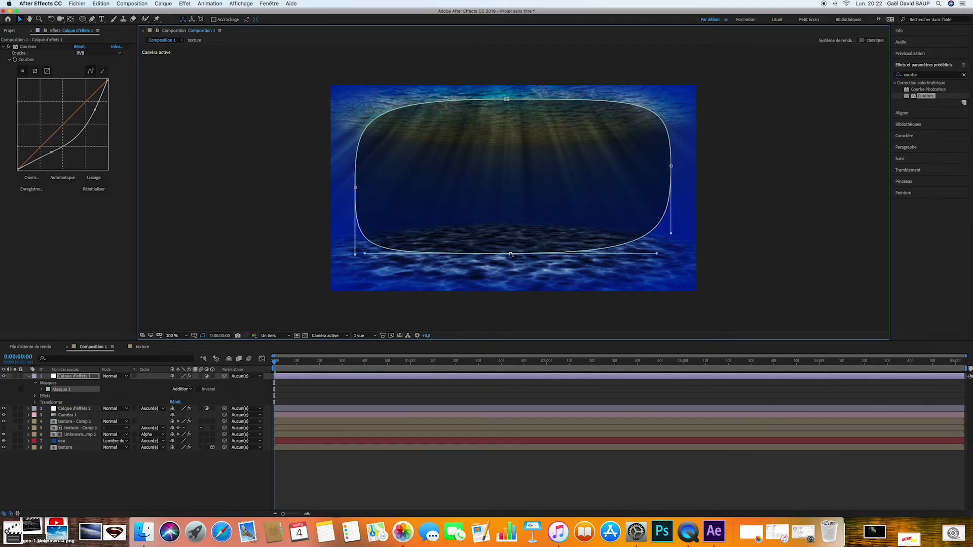
Invert the mask and feather it to about 157 px so only the edges darken.
left_click(200, 390)
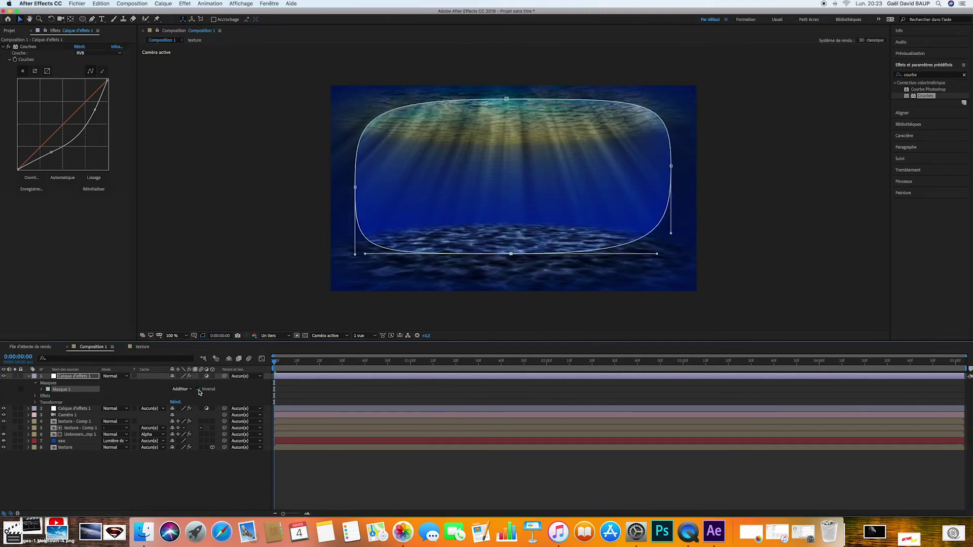
left_click(42, 390)
left_click_drag(175, 403, 205, 401)
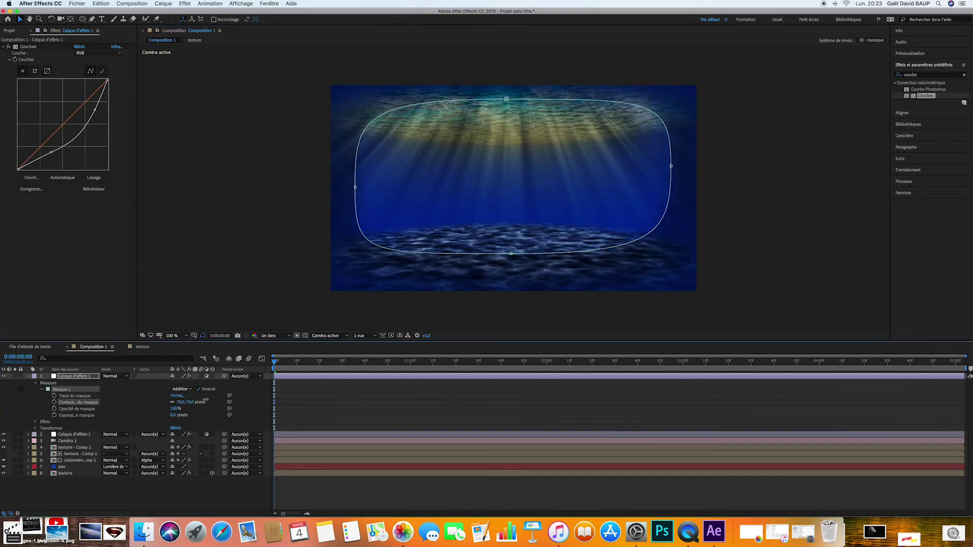
left_click(340, 494)
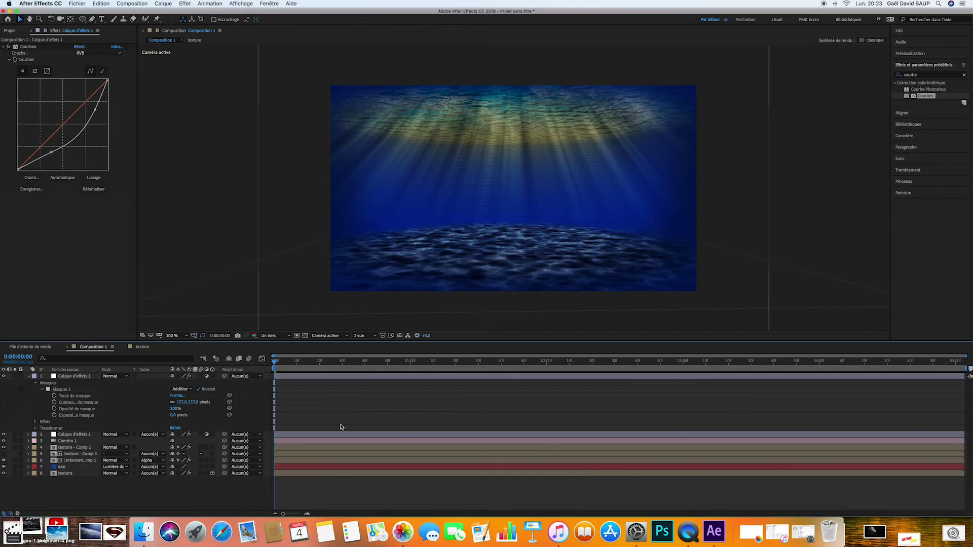
left_click(29, 376)
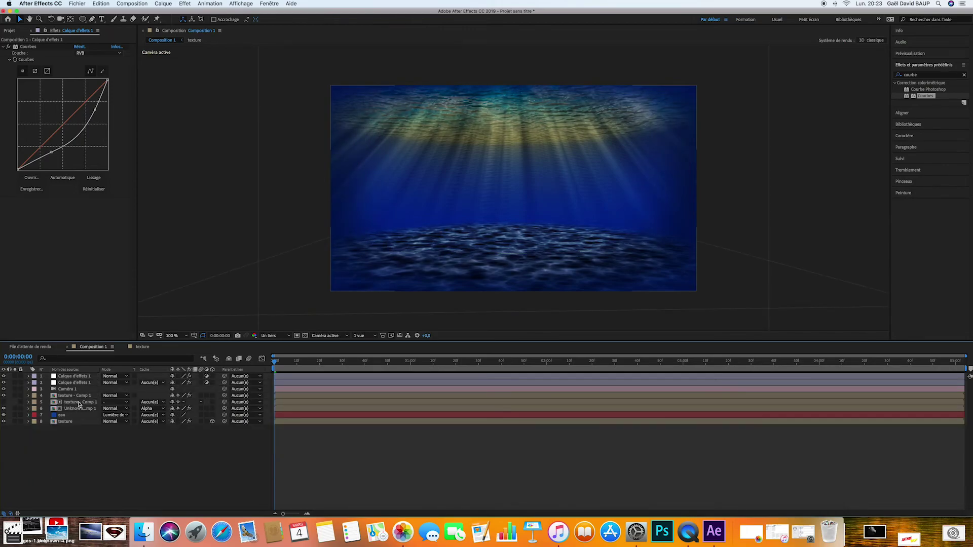
Set the texture - Comp 1 rays layer's blend mode to Addition.
left_click(76, 396)
left_click(116, 396)
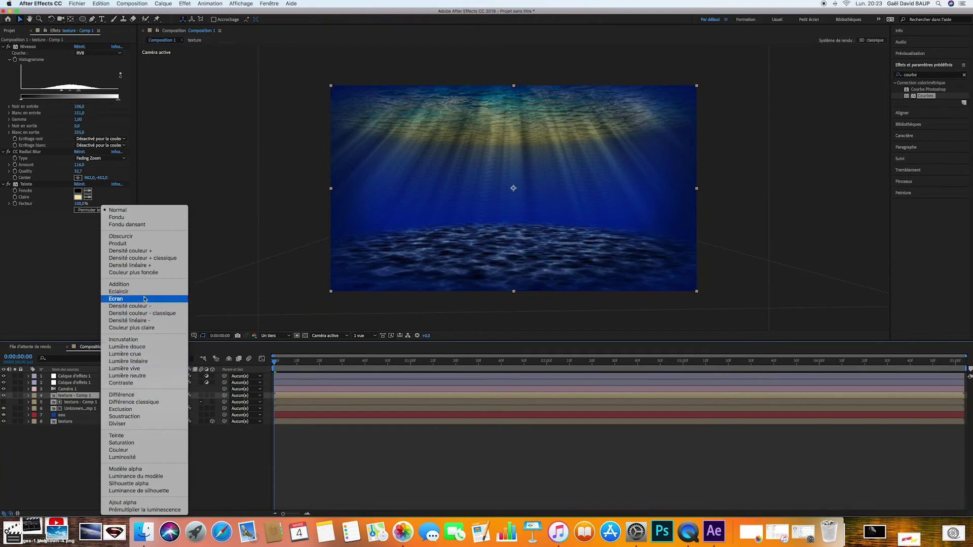
left_click(119, 285)
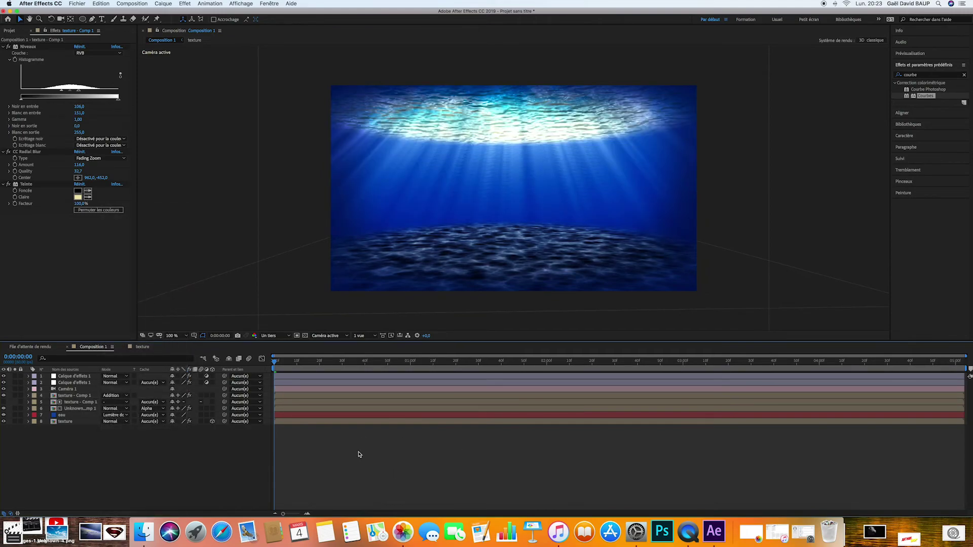